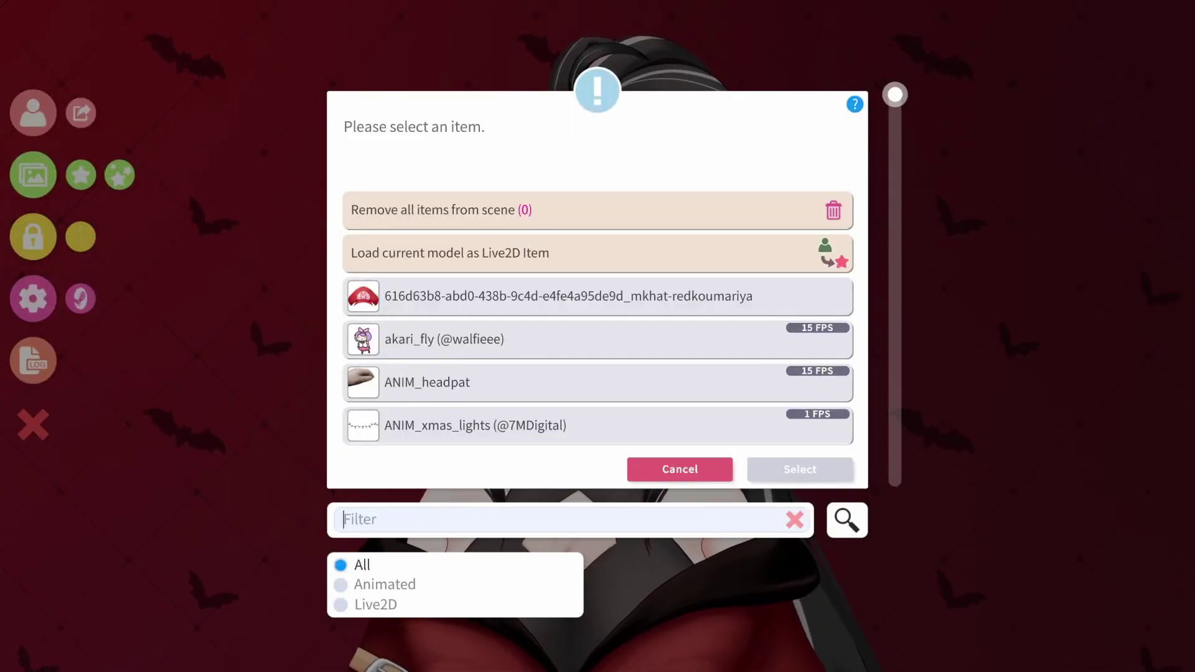
Choose the ANIM_headpat item from VTube Studio's item list
left_click(597, 383)
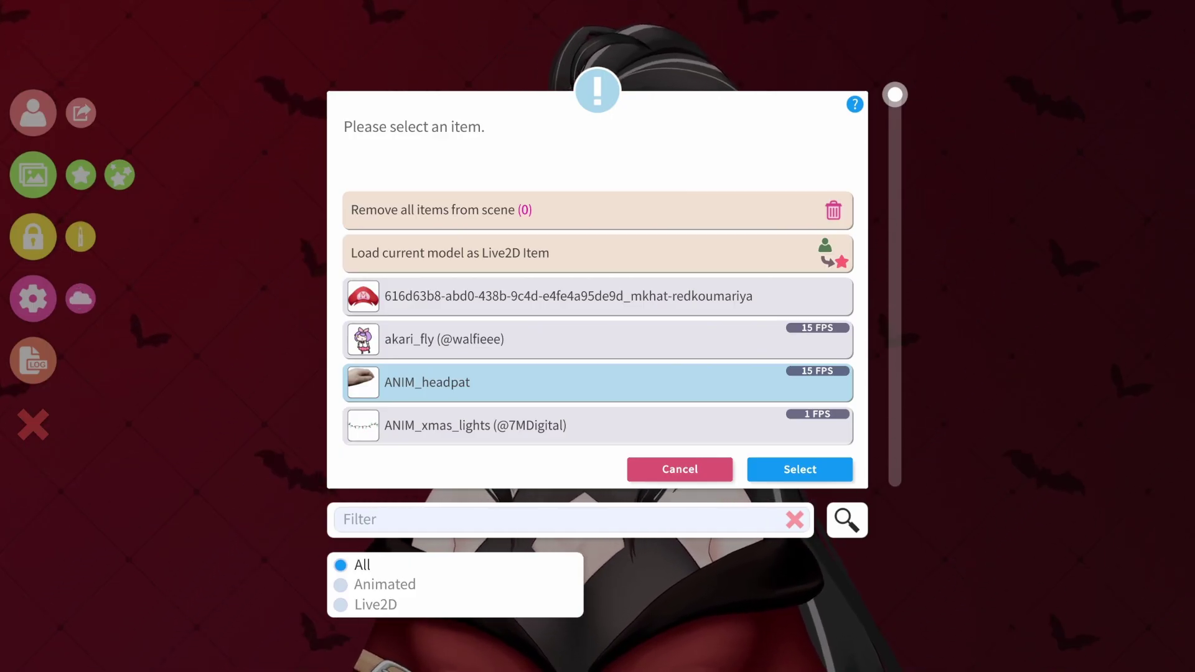
Load ANIM_headpat onto the avatar's head and start a new item scene
key("Return")
key("Return")
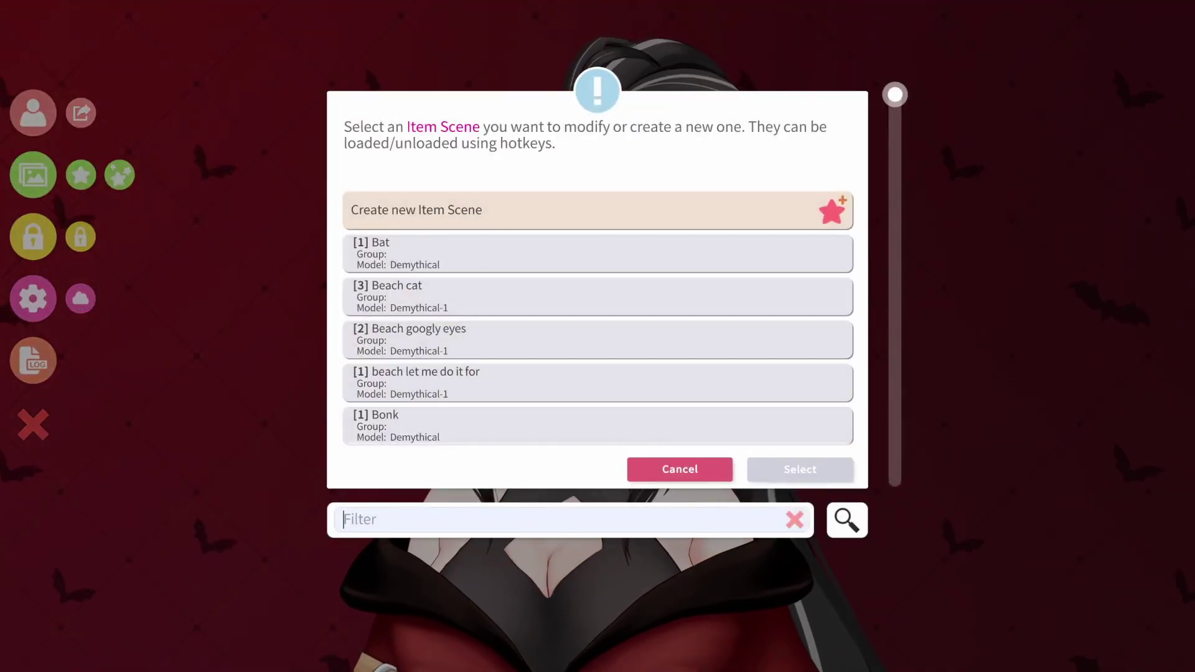
left_click(585, 210)
Save a new item scene named 'Headpat test' and dismiss the saved confirmation
left_click(800, 469)
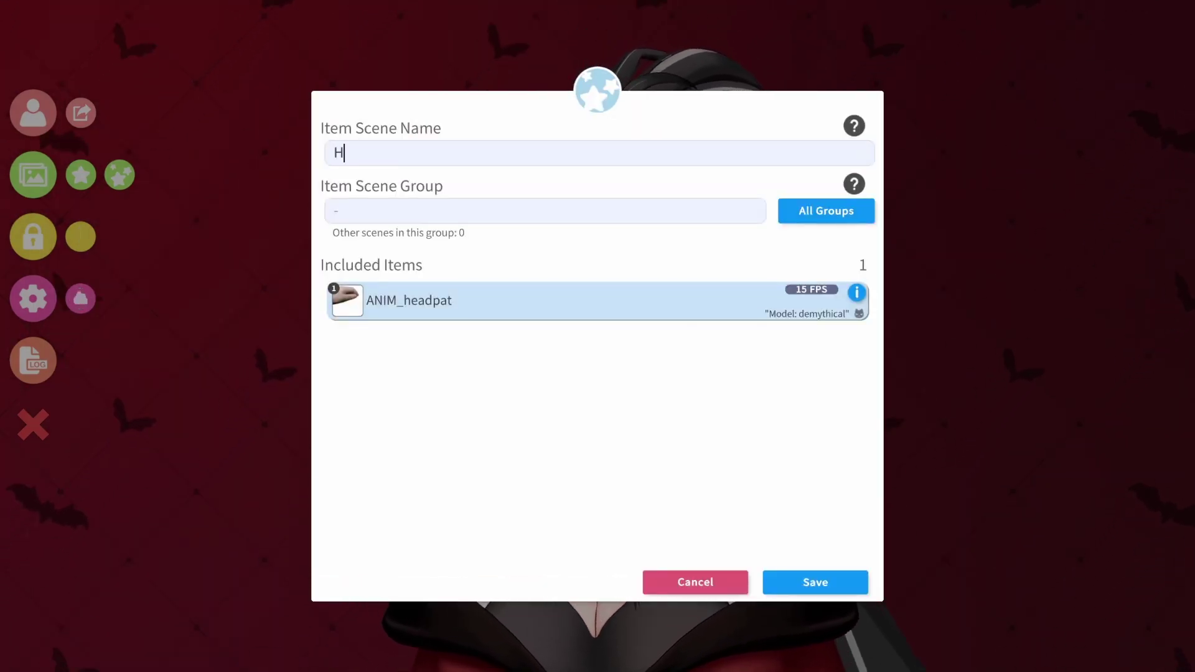
type("Headpat test")
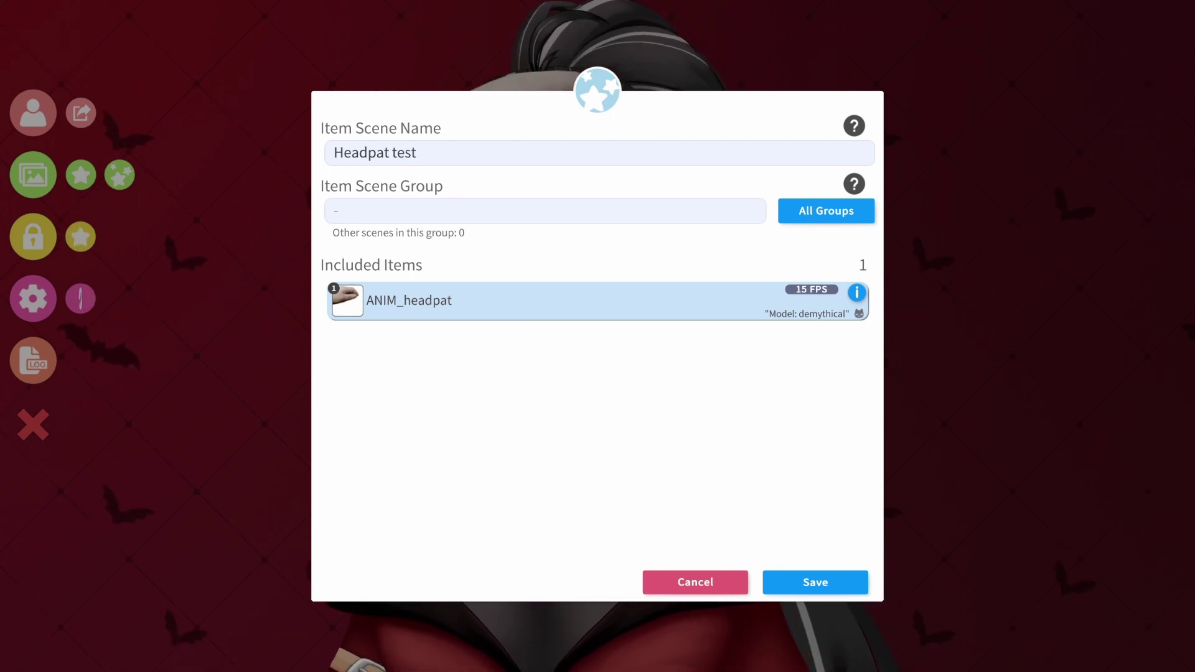
key("Return")
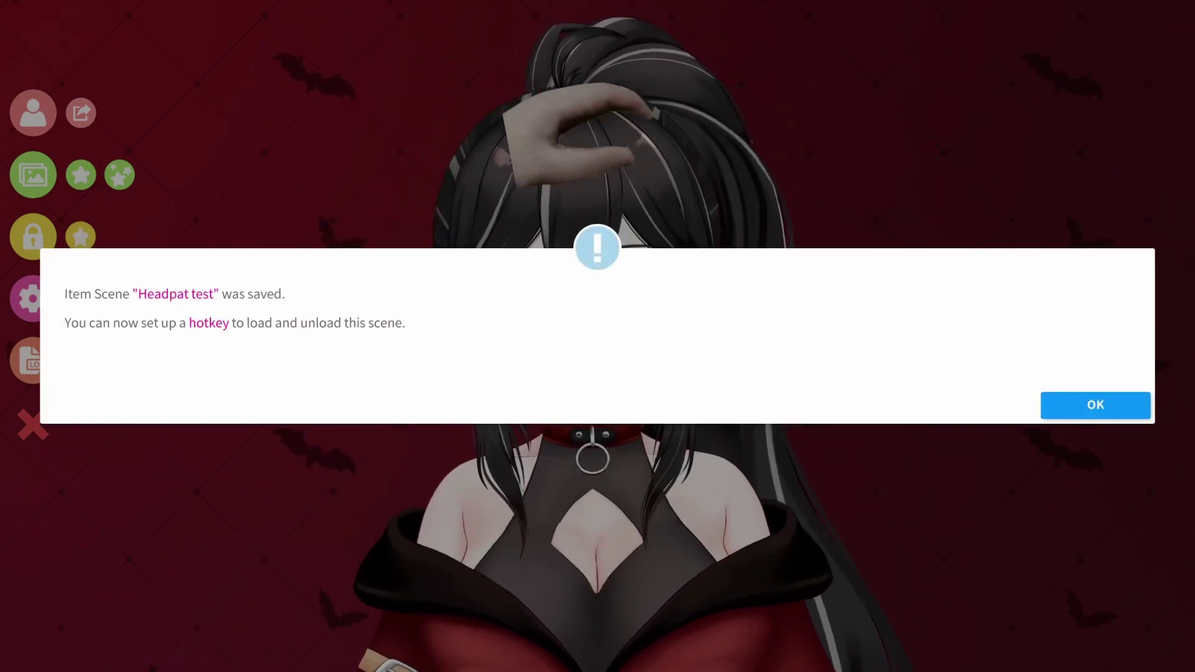
key("Return")
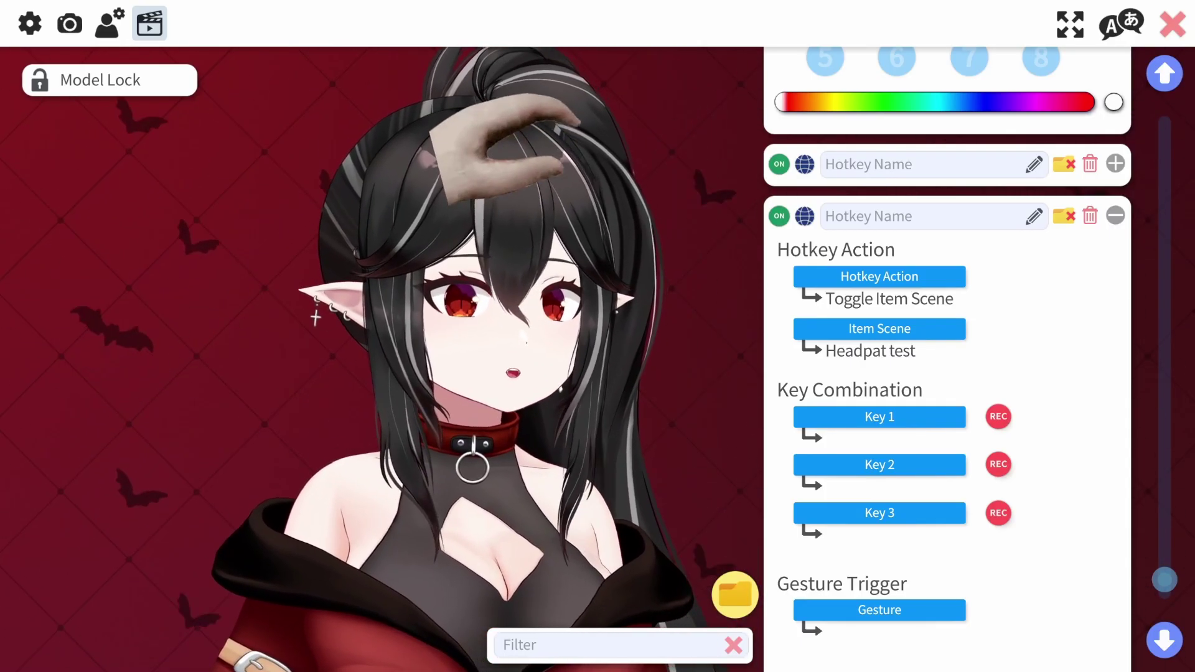
Add a new hotkey named 'Headpat Test' and bring up its action options
scroll(947, 359, "down", 6)
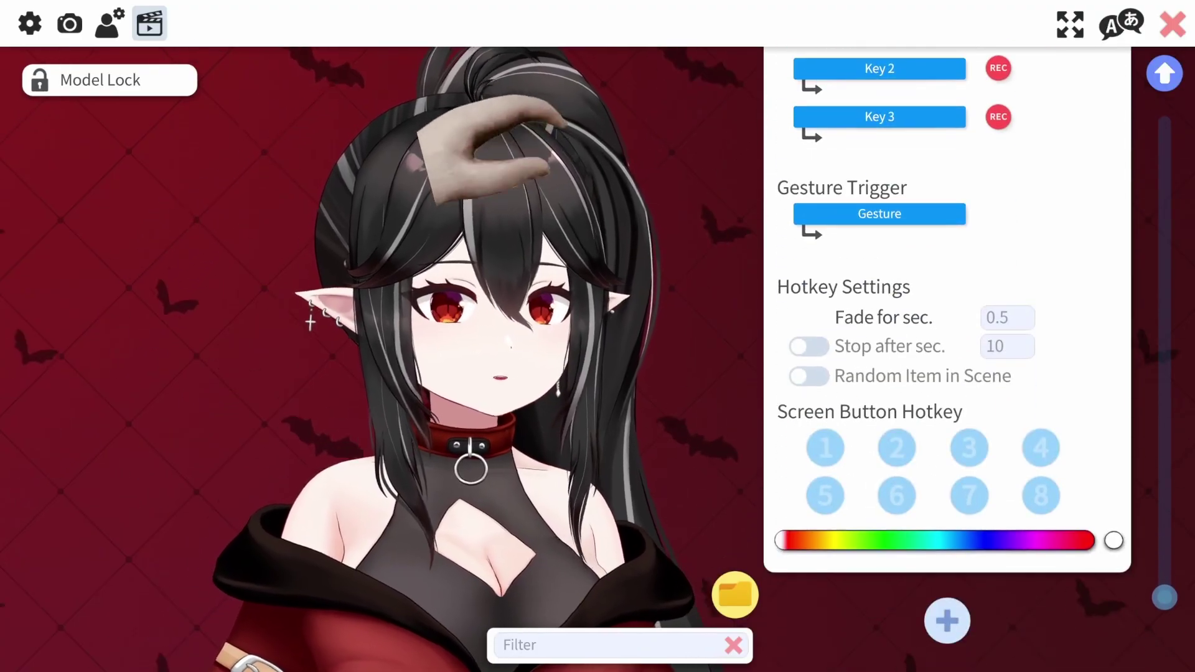
left_click(946, 620)
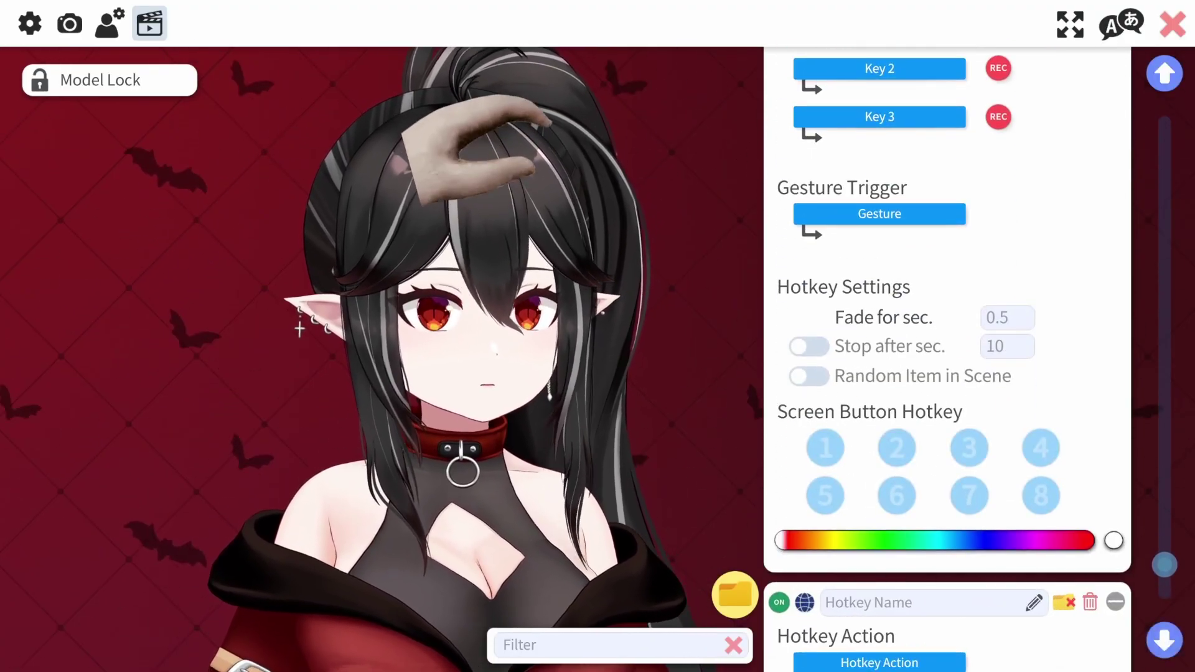
scroll(948, 359, "down", 5)
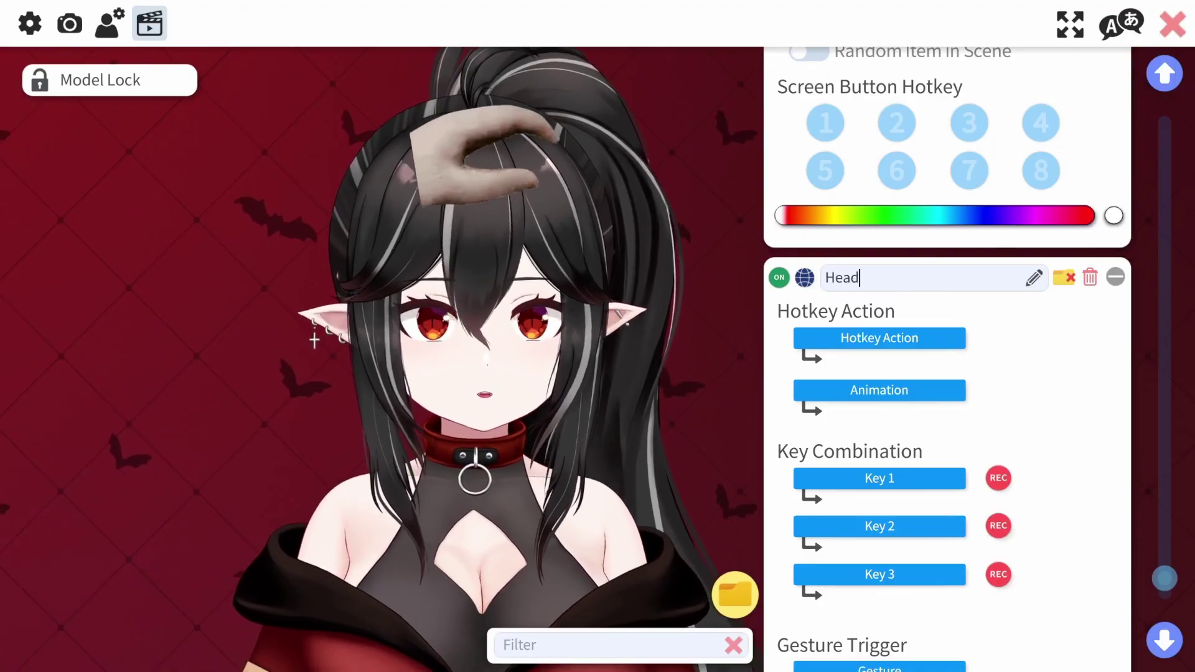
type("at Test")
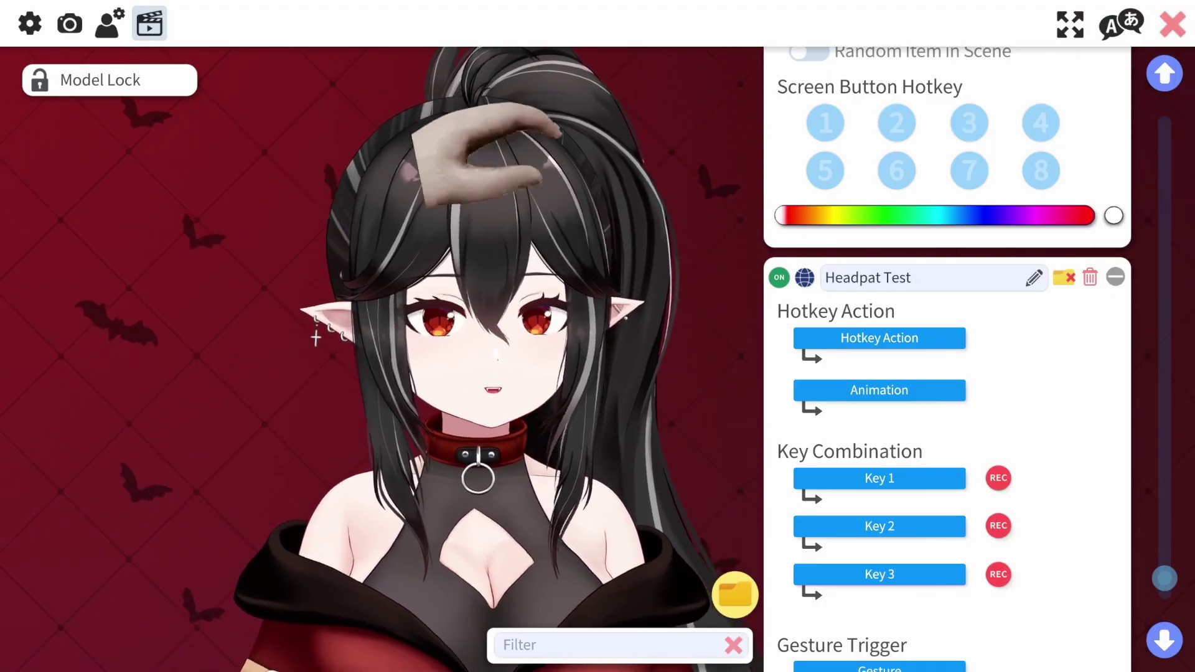
left_click(879, 338)
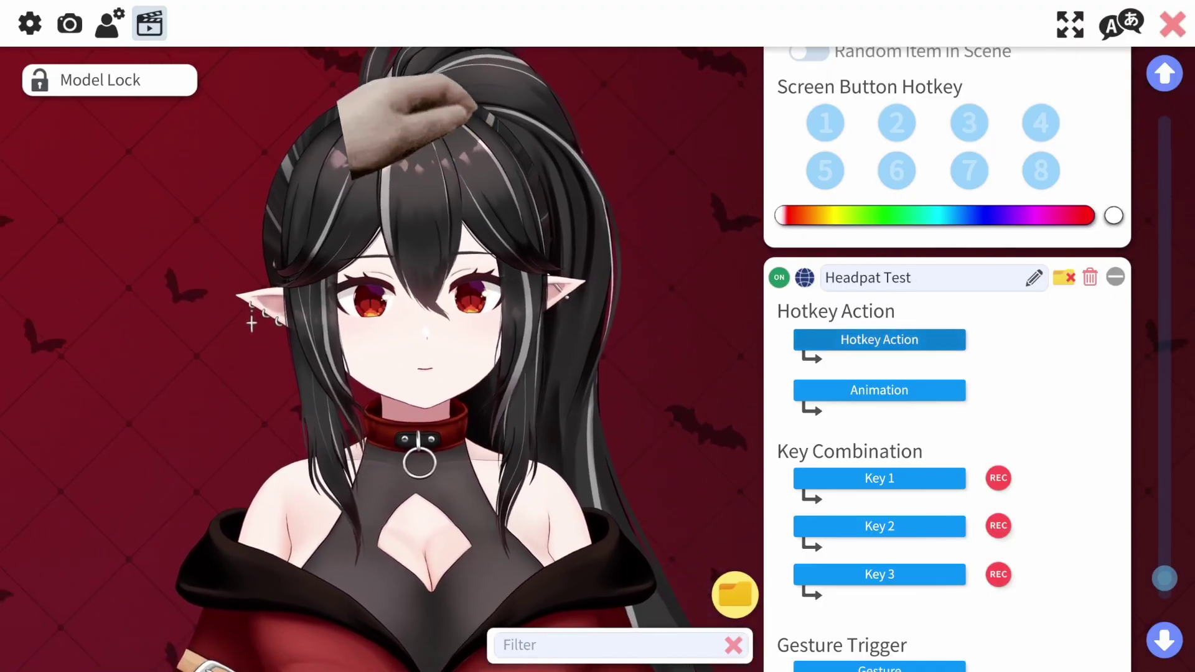
left_click_drag(895, 95, 895, 414)
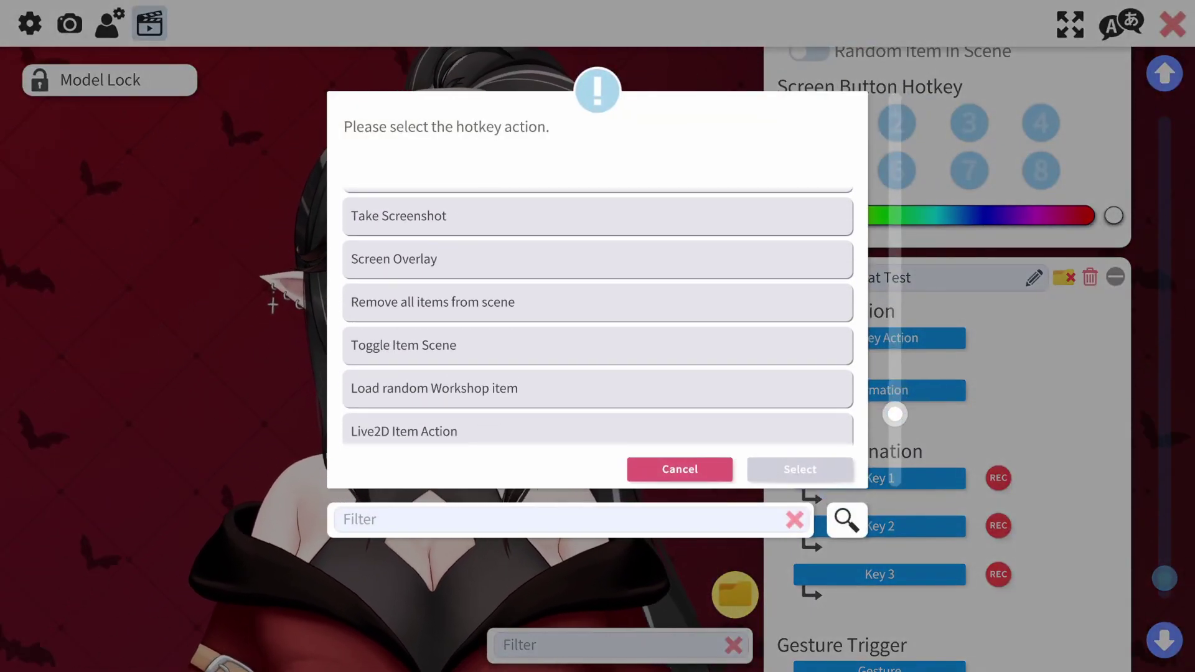
Set the Headpat Test hotkey's action to Toggle Item Scene using the 'Headpat test' scene
left_click(598, 346)
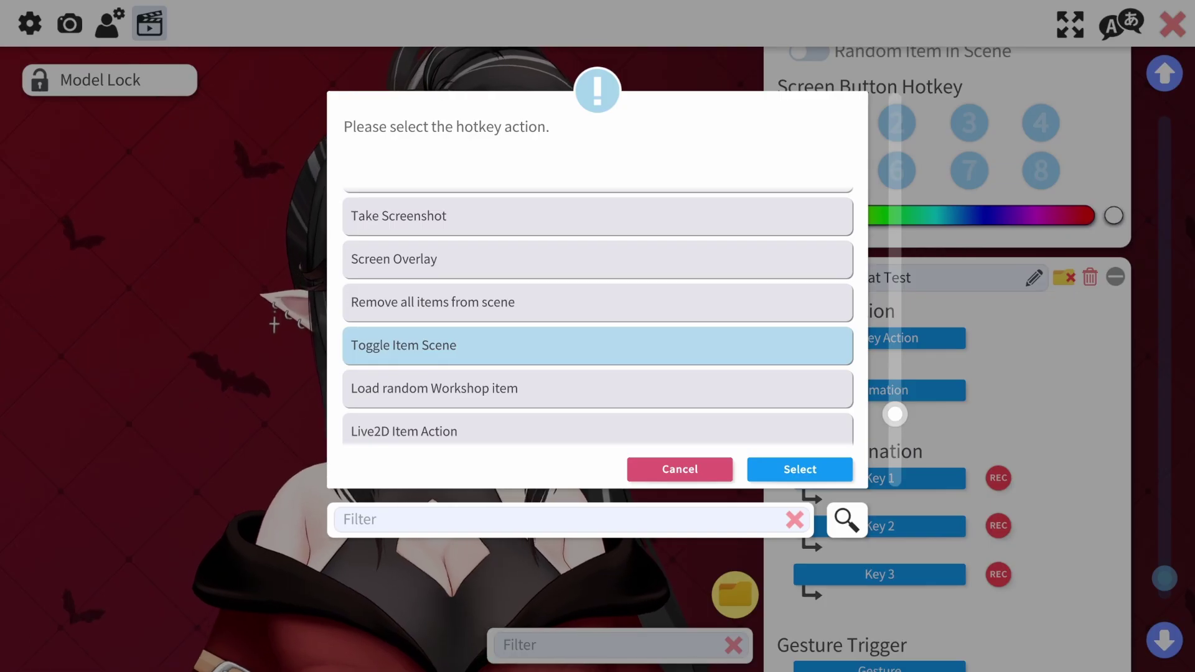
left_click(799, 470)
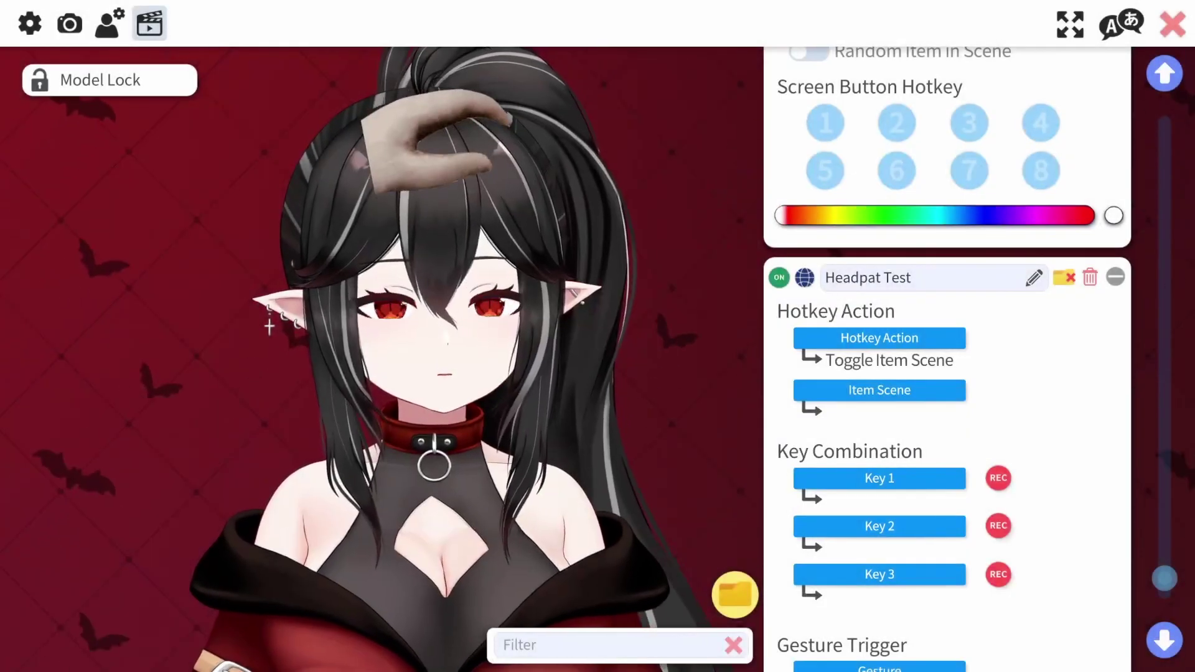
left_click(880, 391)
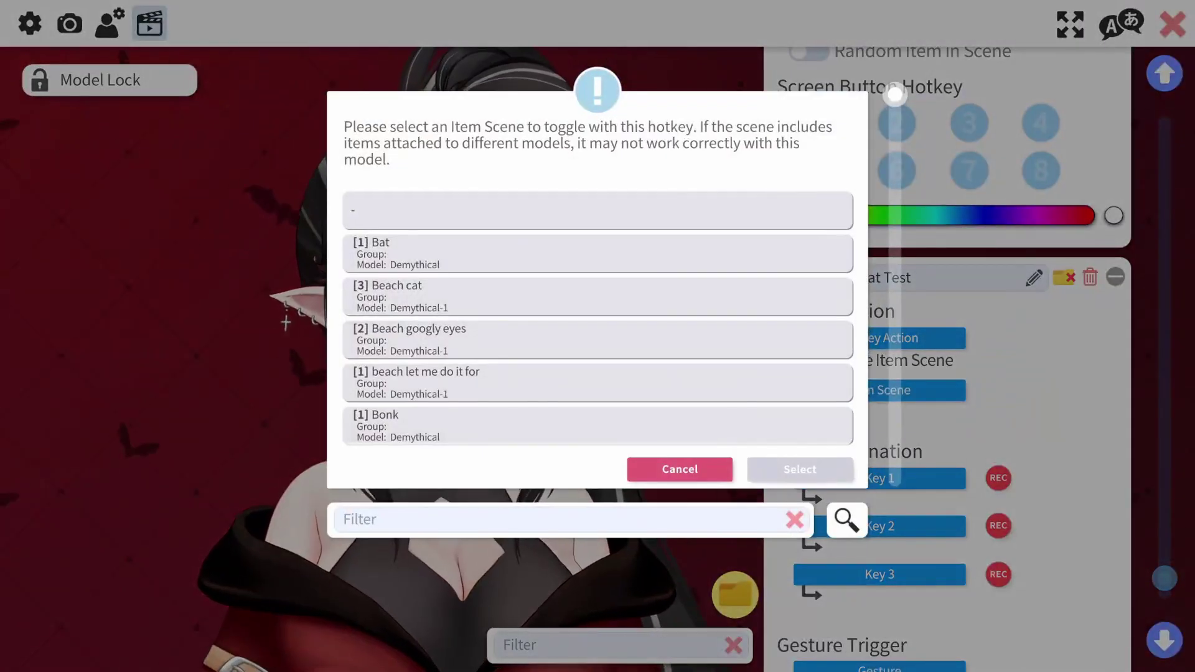
scroll(598, 324, "down", 2)
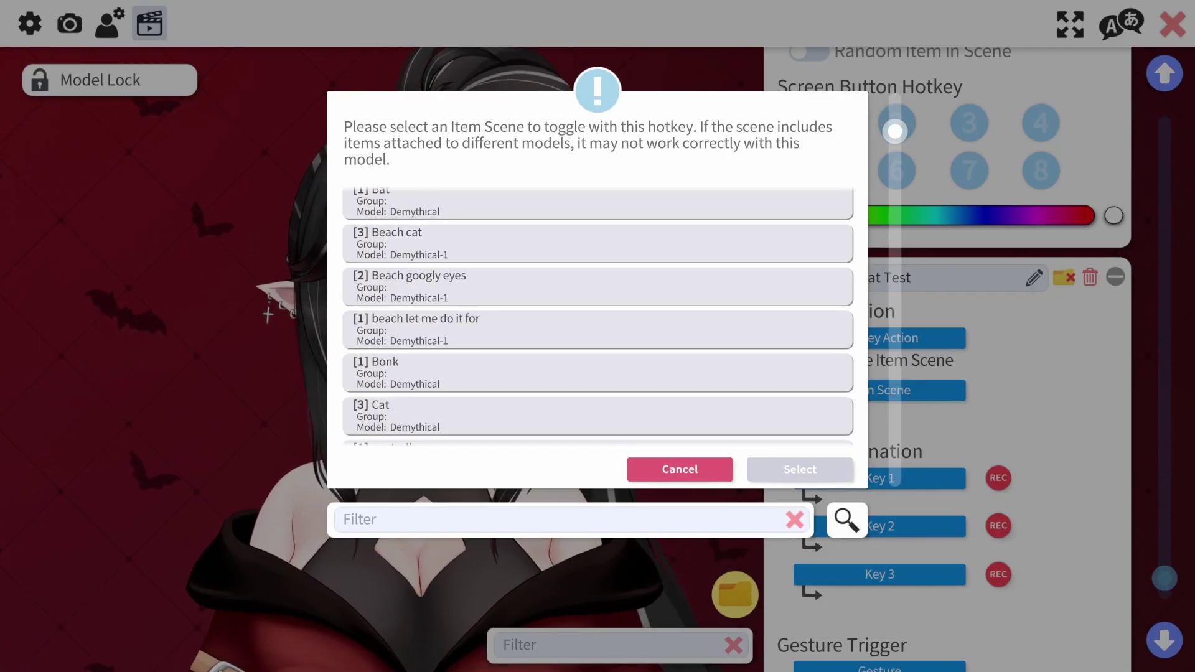
type("hea")
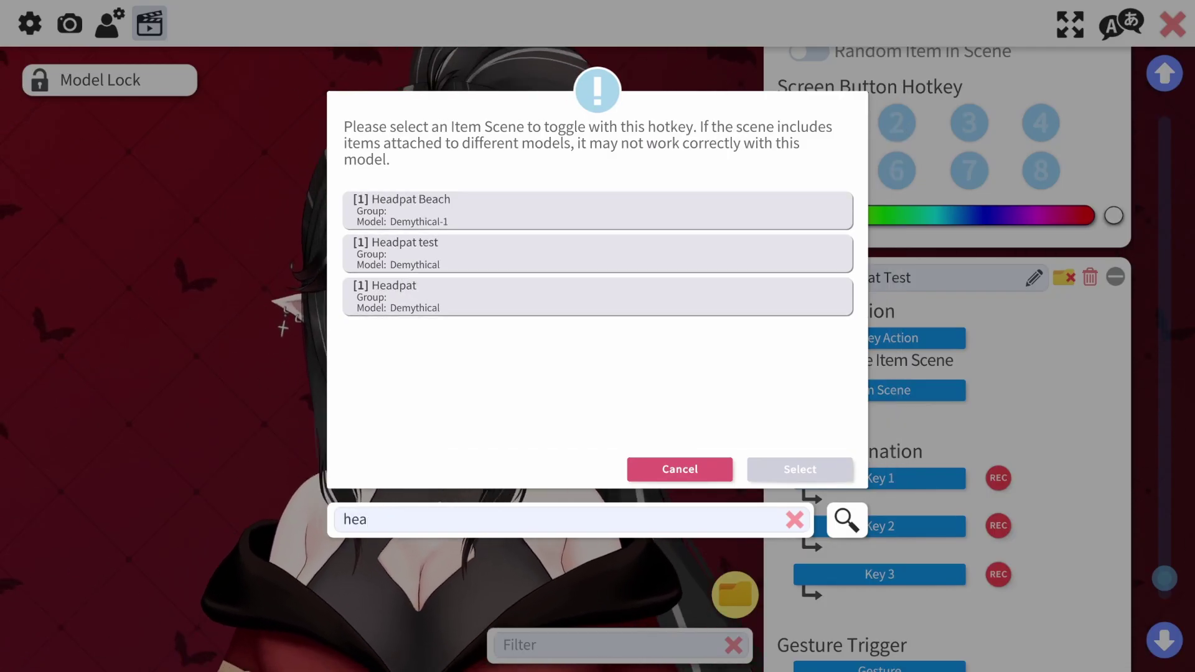
left_click(598, 253)
key("Return")
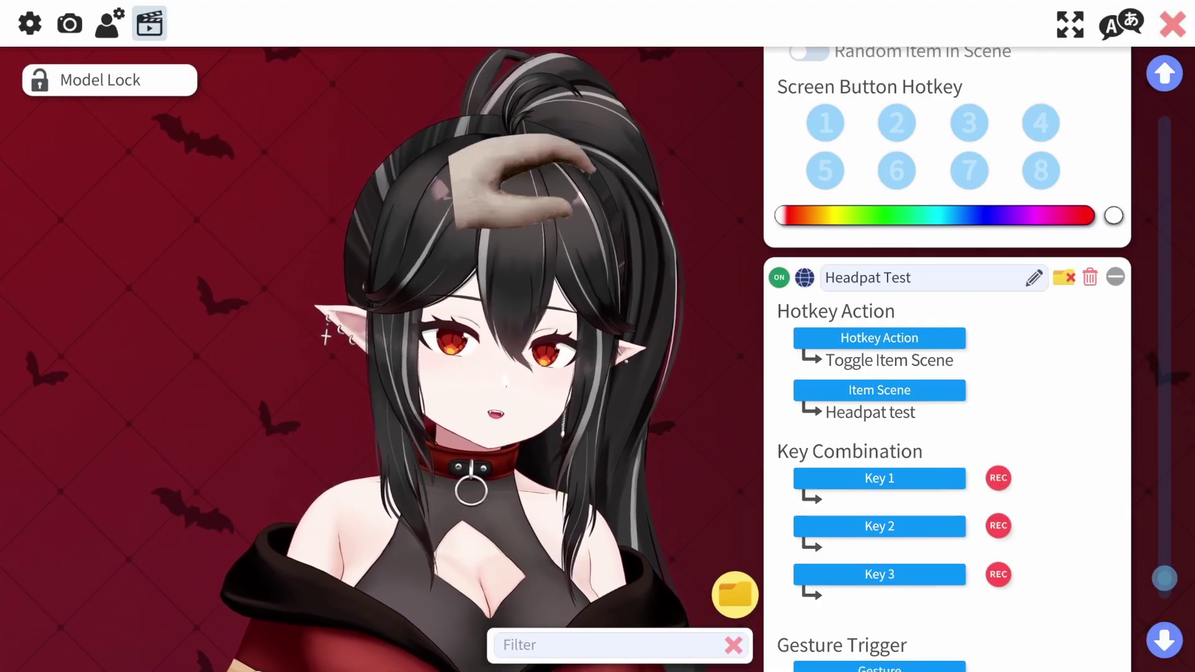
left_click(879, 478)
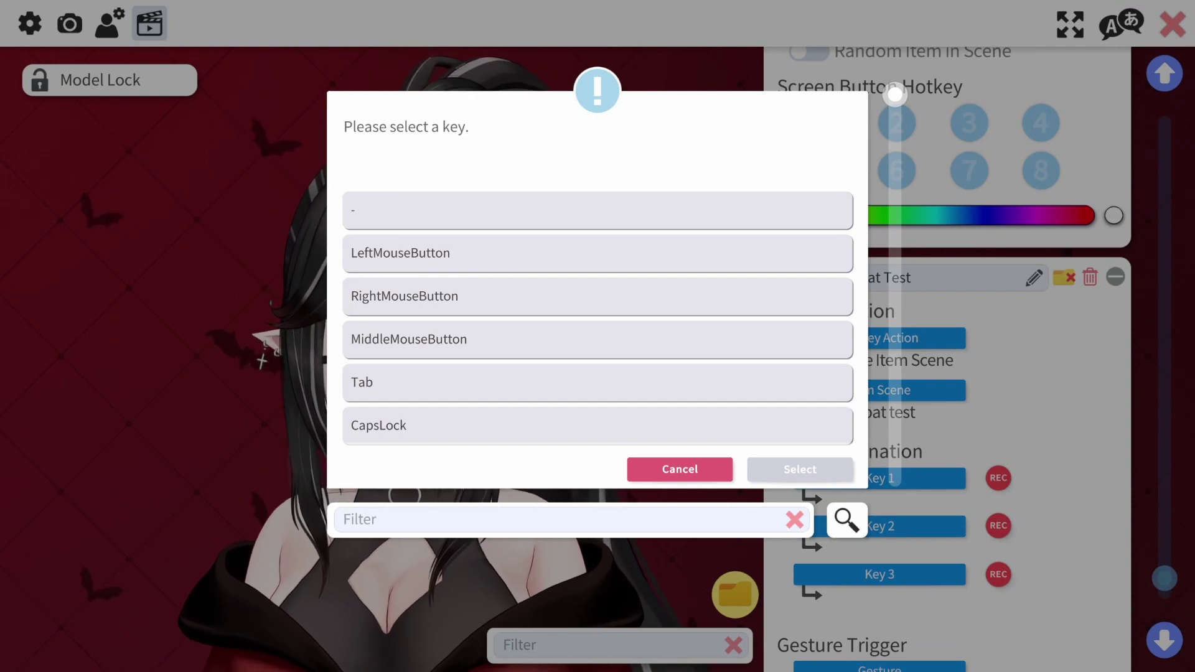
Bind the Headpat Test hotkey to the key combination H + N1
left_click(598, 296)
left_click(800, 470)
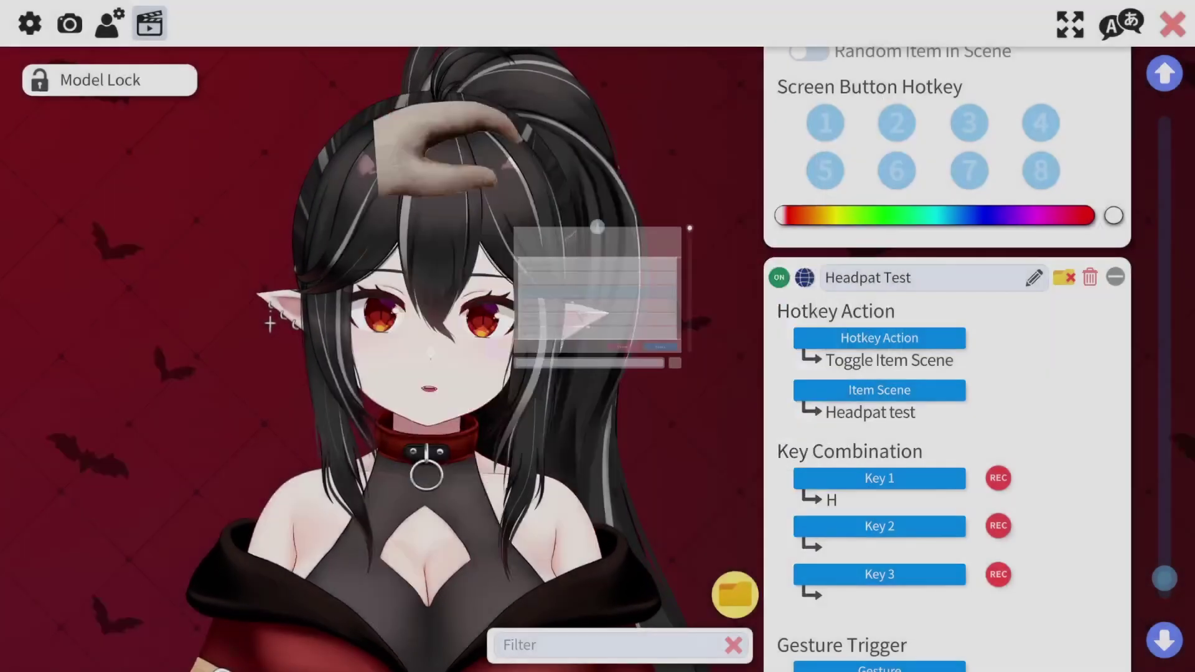
left_click(879, 478)
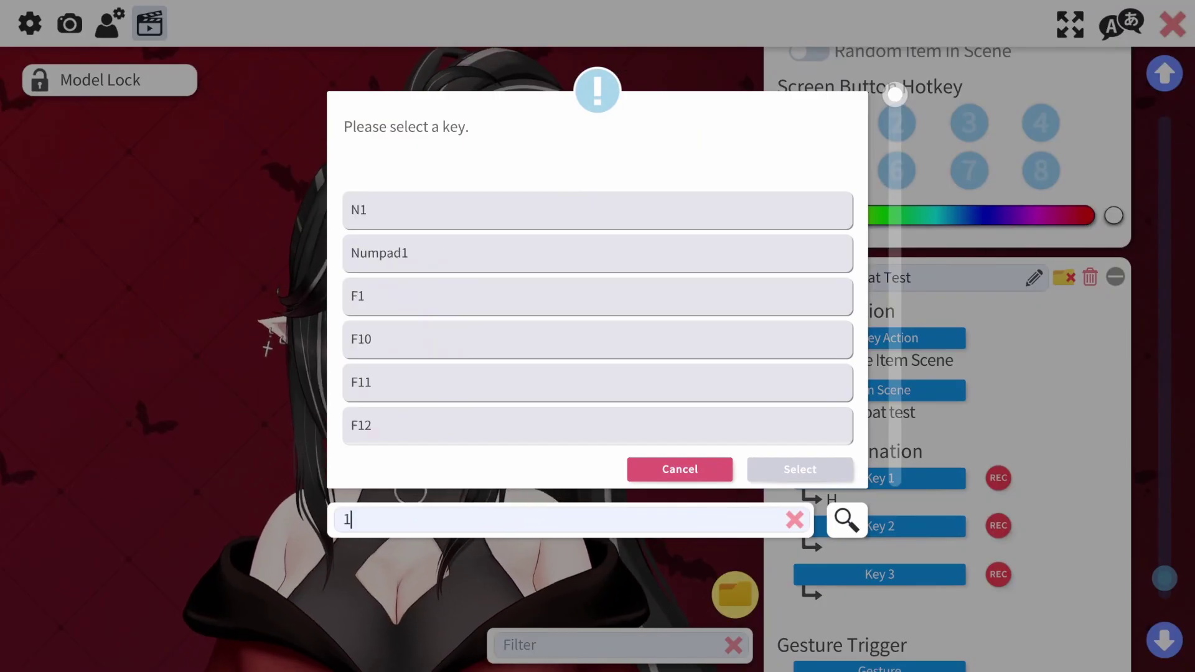
left_click(597, 211)
left_click(799, 469)
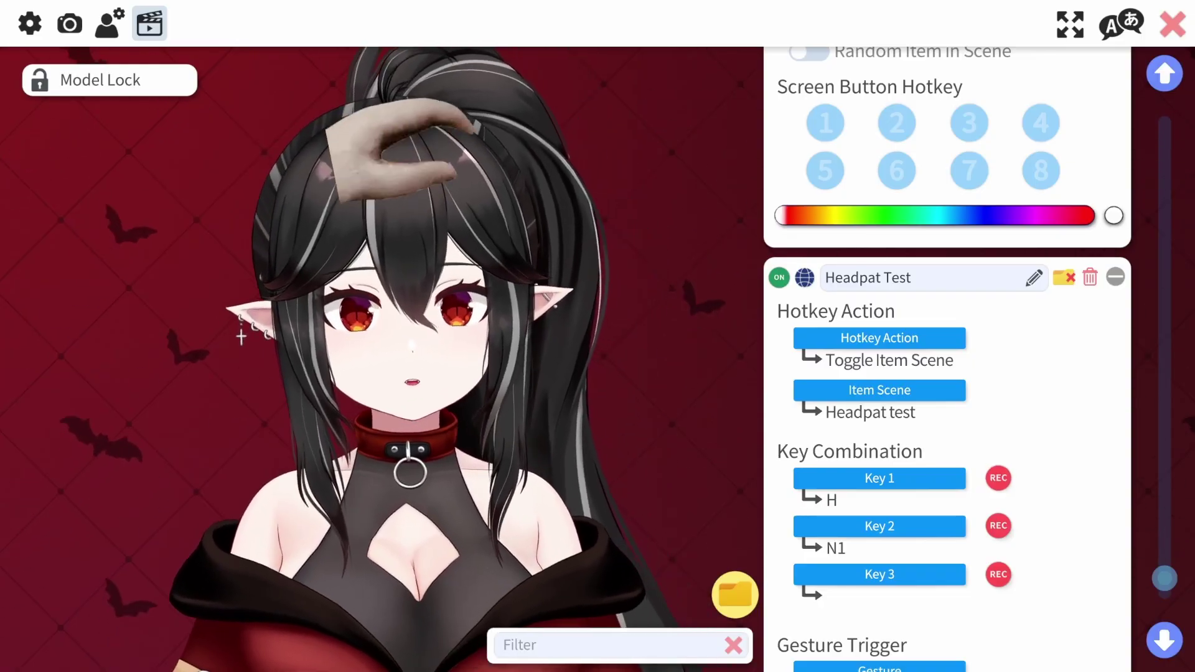
Scroll down to the hotkey settings and select the 0.5-second fade field
scroll(946, 373, "down", 3)
scroll(946, 374, "down", 4)
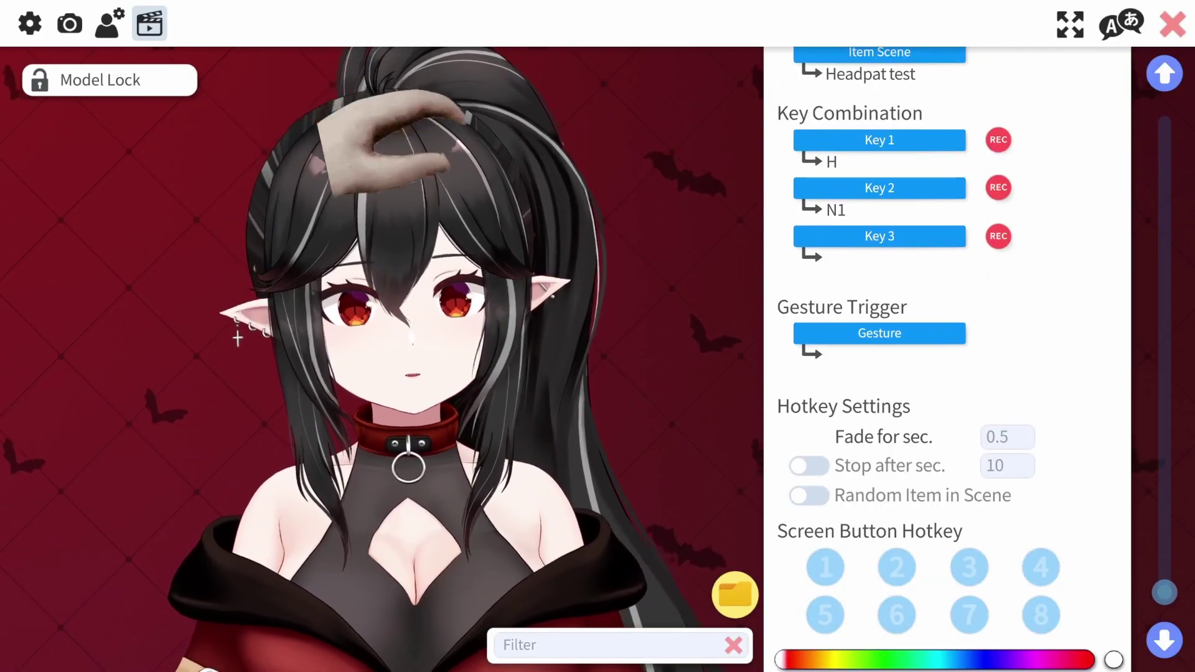
left_click(987, 437)
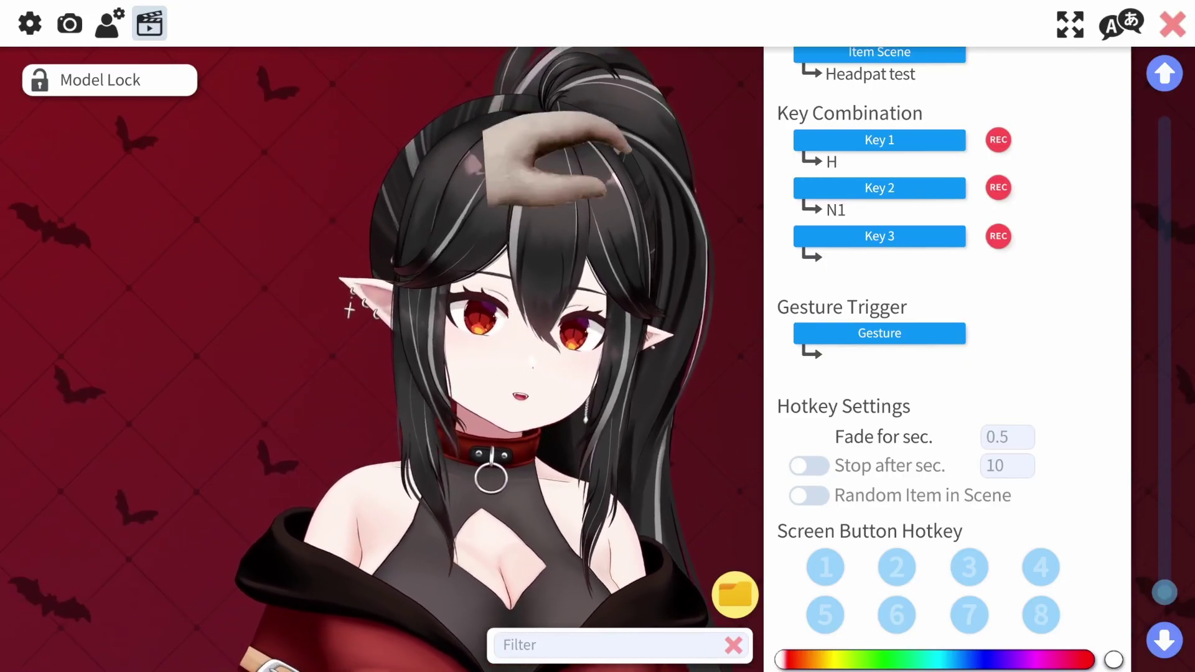
Turn on Stop after and set it to 10 seconds, keeping fade at 0.5
left_click(809, 466)
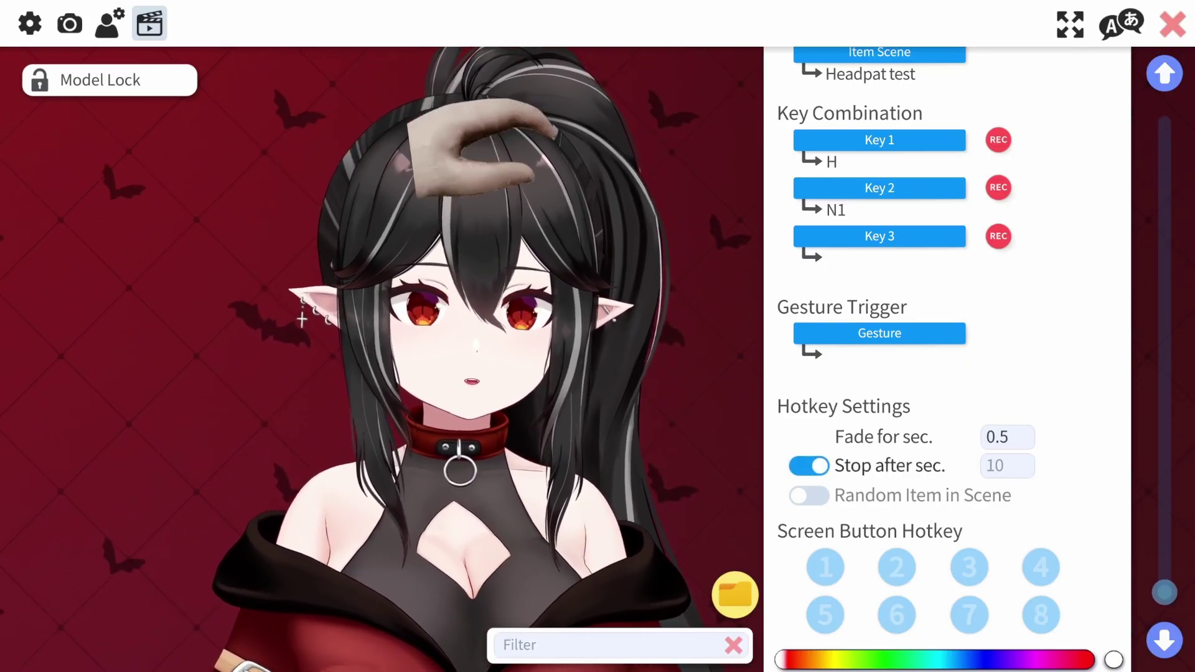
type("10")
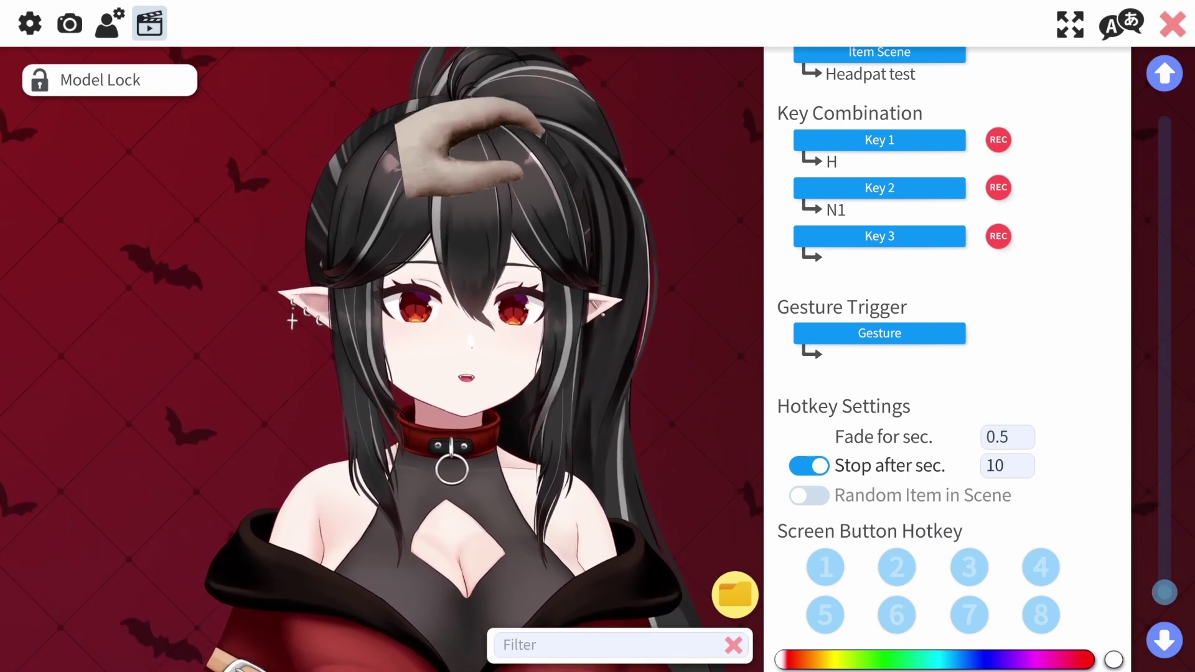
key("Tab")
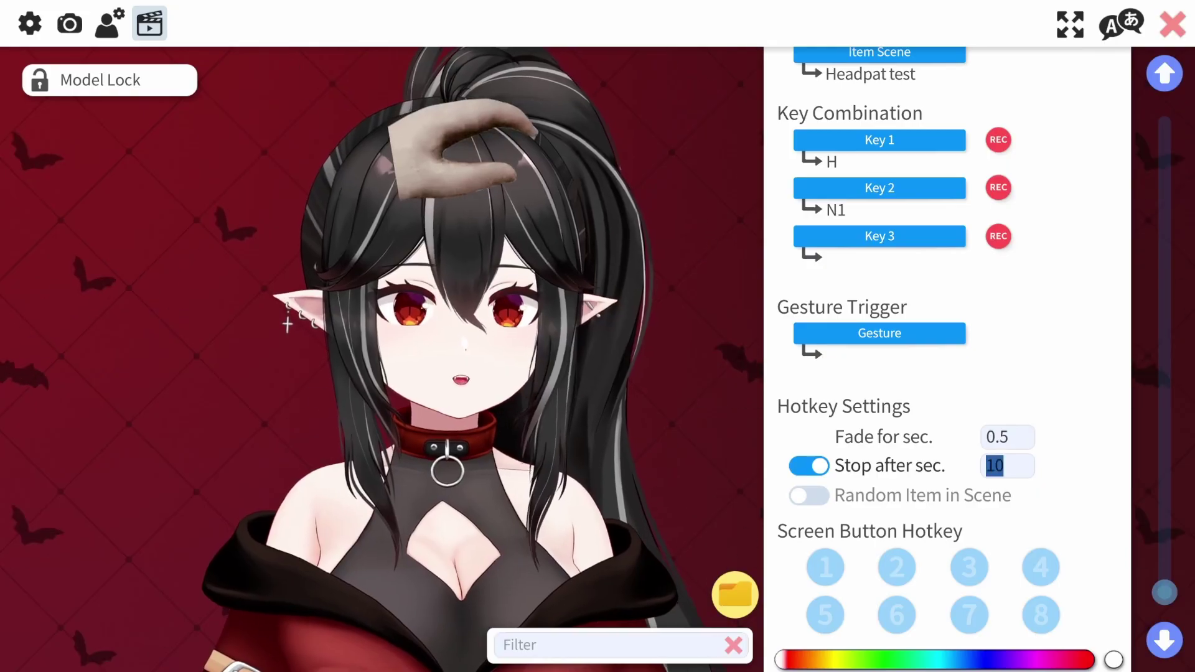
type("10")
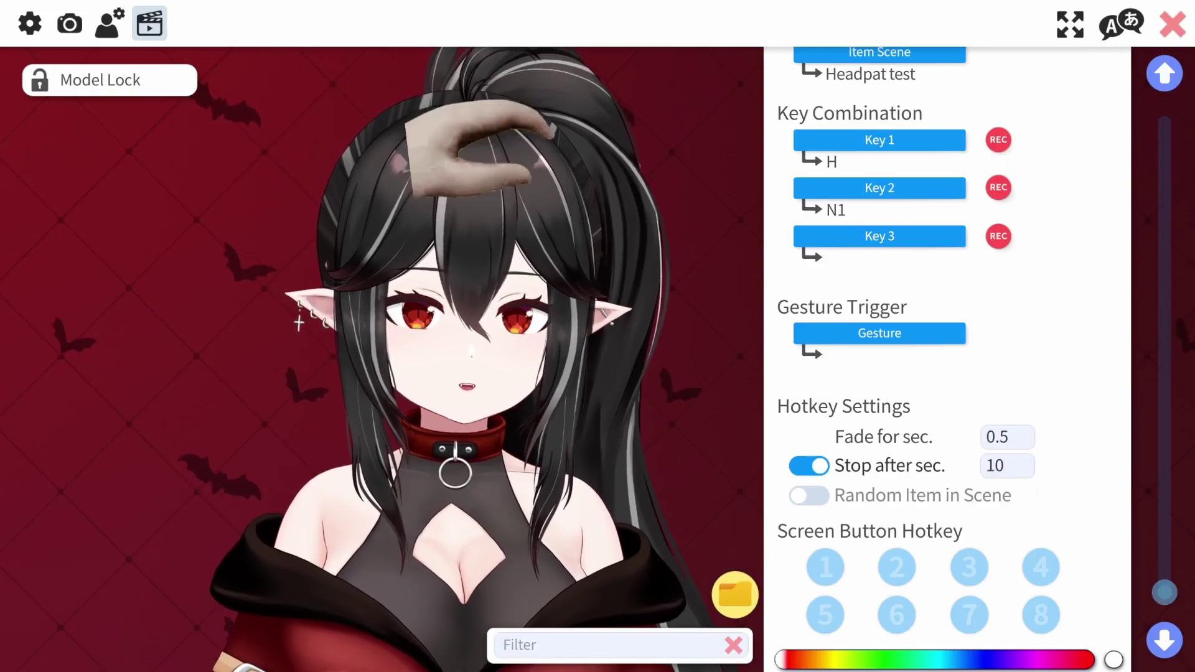
scroll(946, 311, "down", 4)
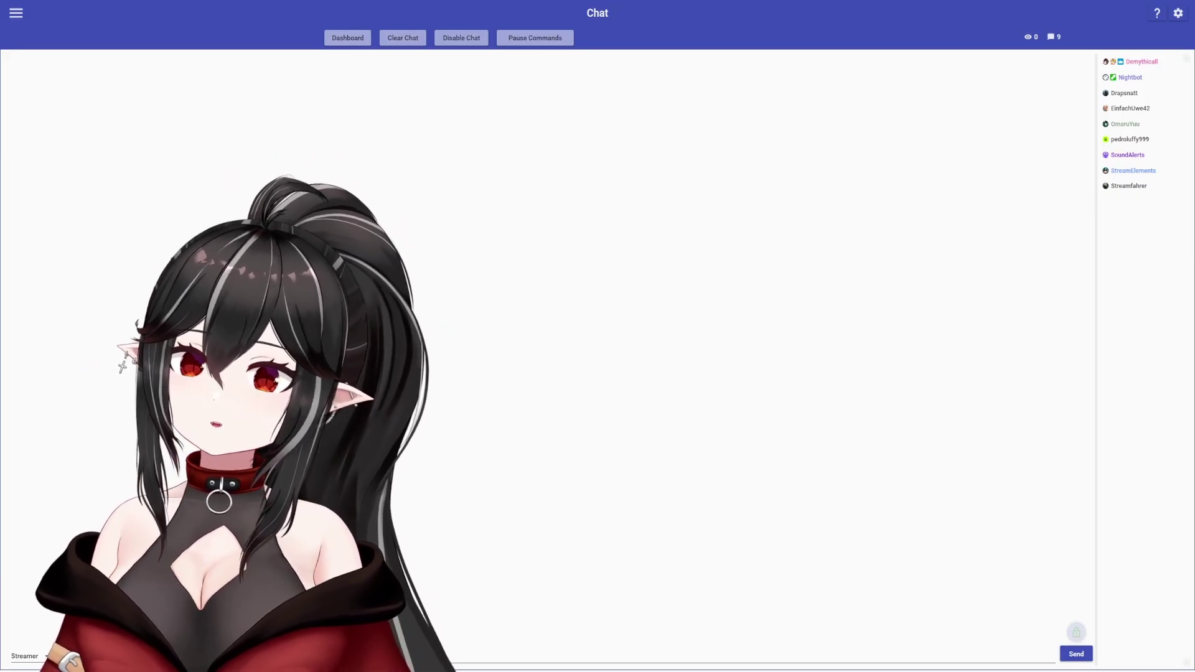
Go through Accounts to Mix It Up's Twitch Channel Points reward list
left_click(19, 15)
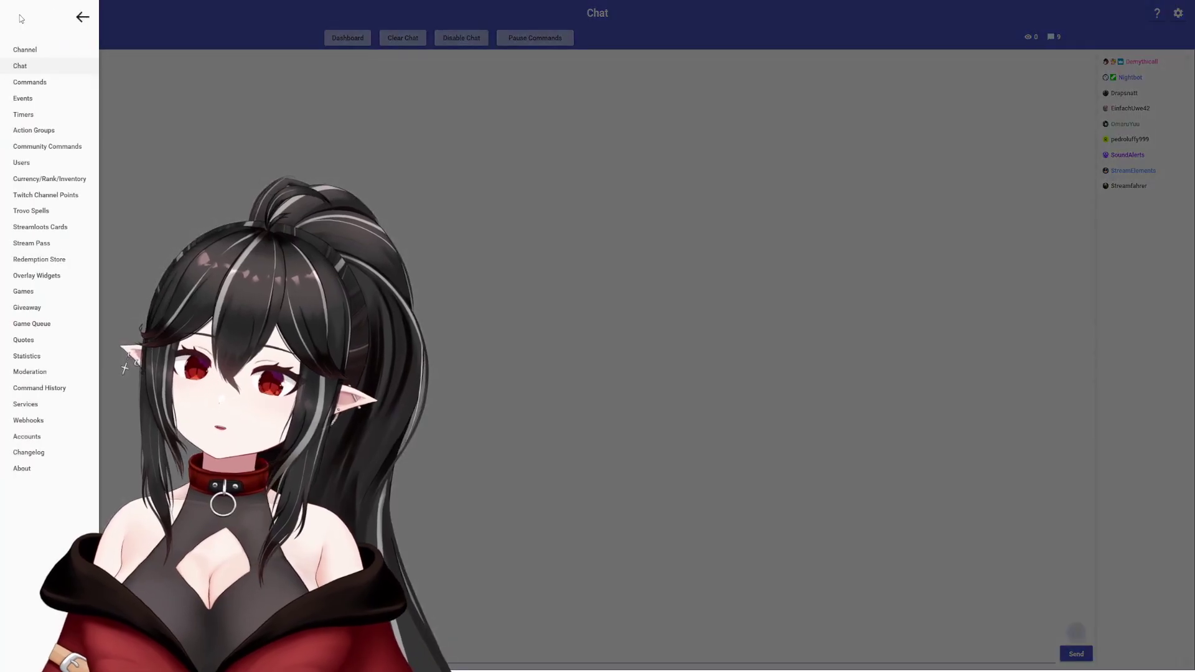
left_click(28, 437)
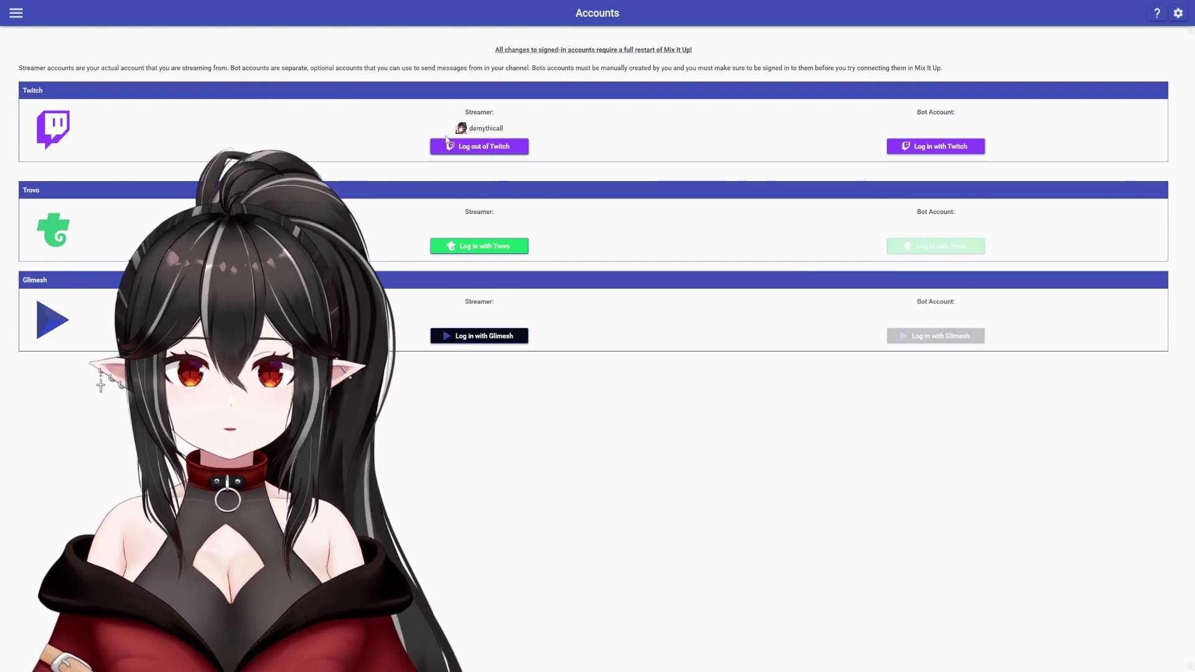
left_click(19, 16)
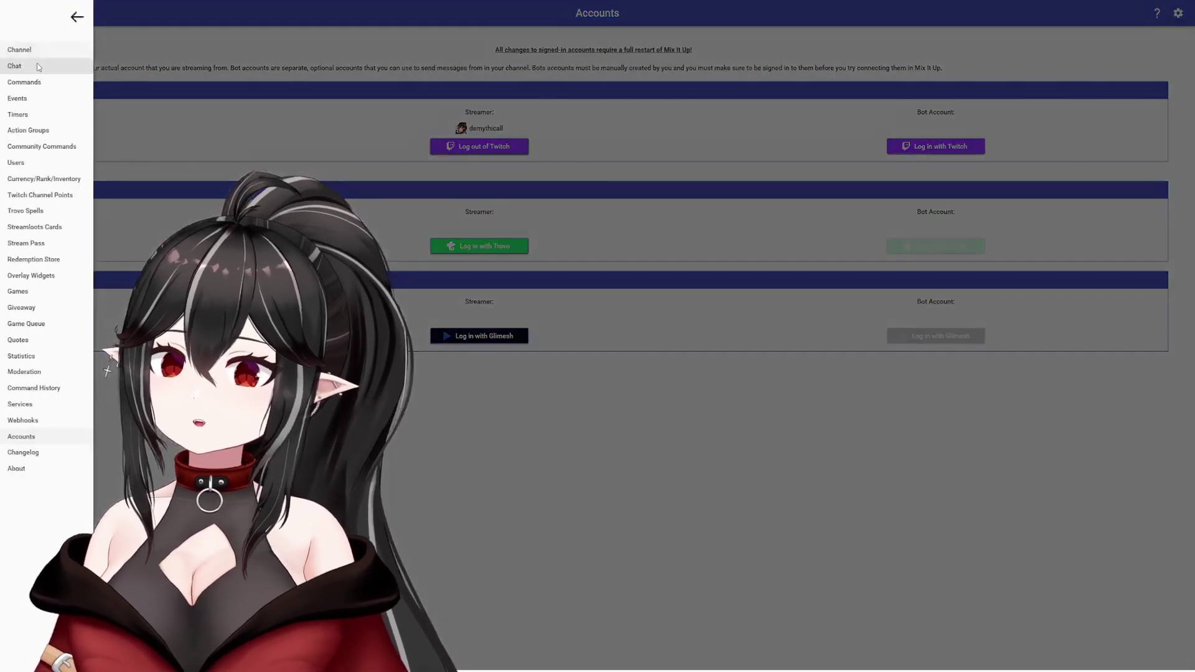
left_click(70, 198)
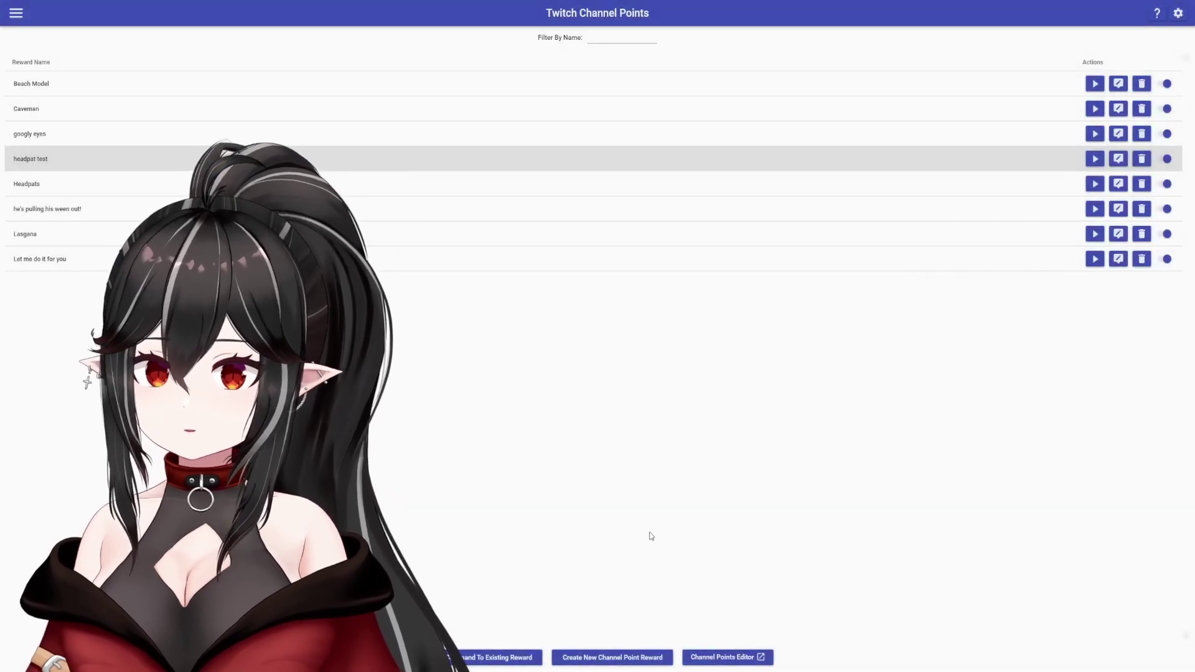
Edit the headpat test reward's command and add a VTube Studio action
left_click(626, 660)
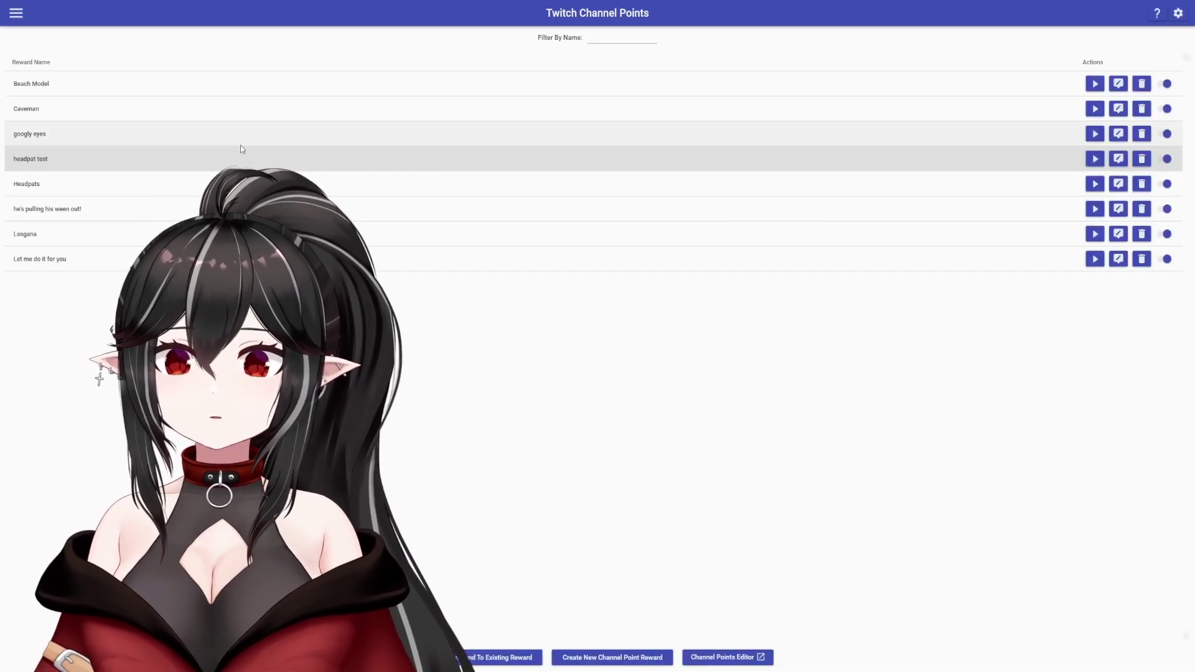
left_click(1118, 159)
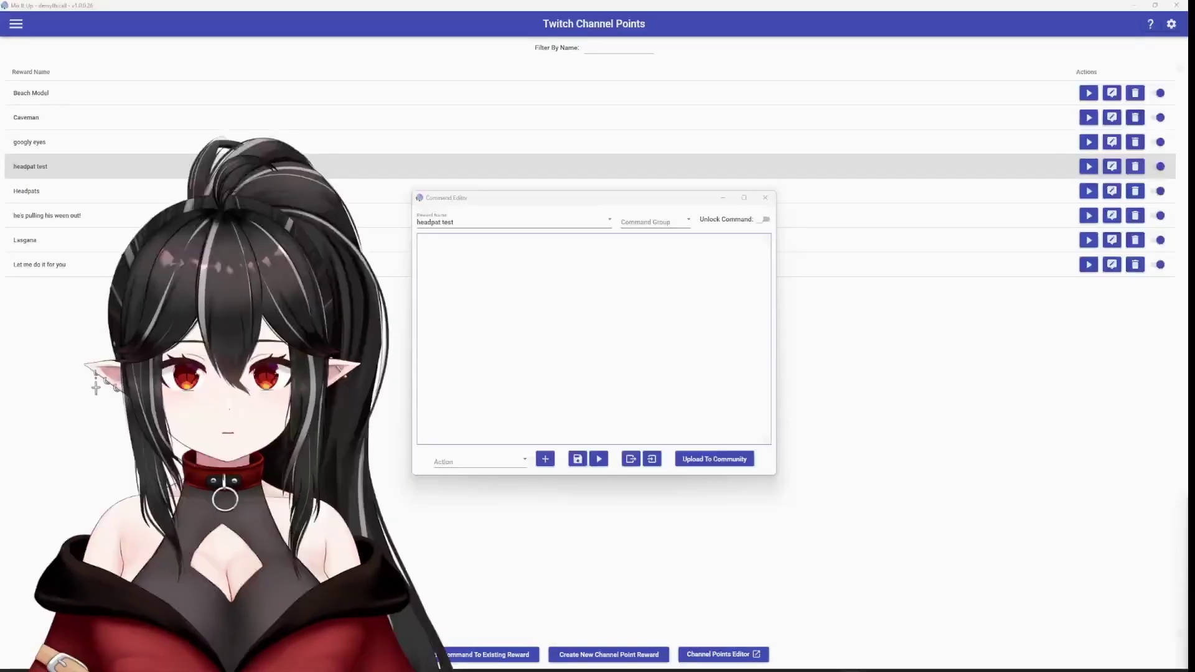
left_click(522, 461)
scroll(524, 410, "down", 3)
scroll(547, 373, "down", 4)
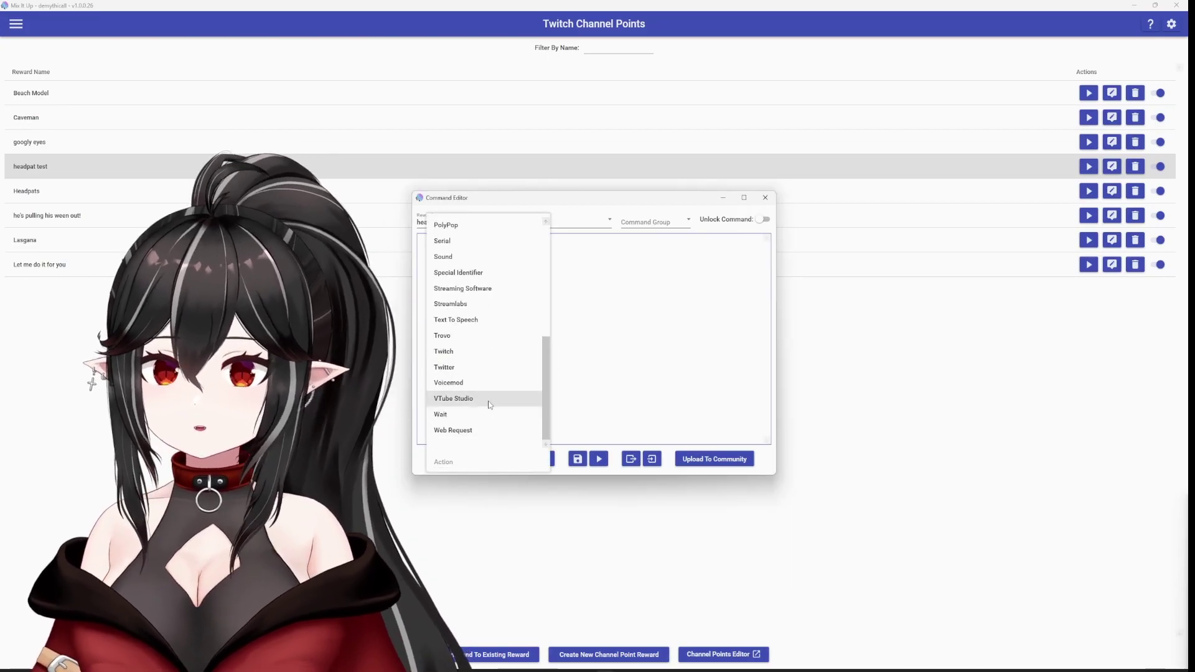
left_click(489, 403)
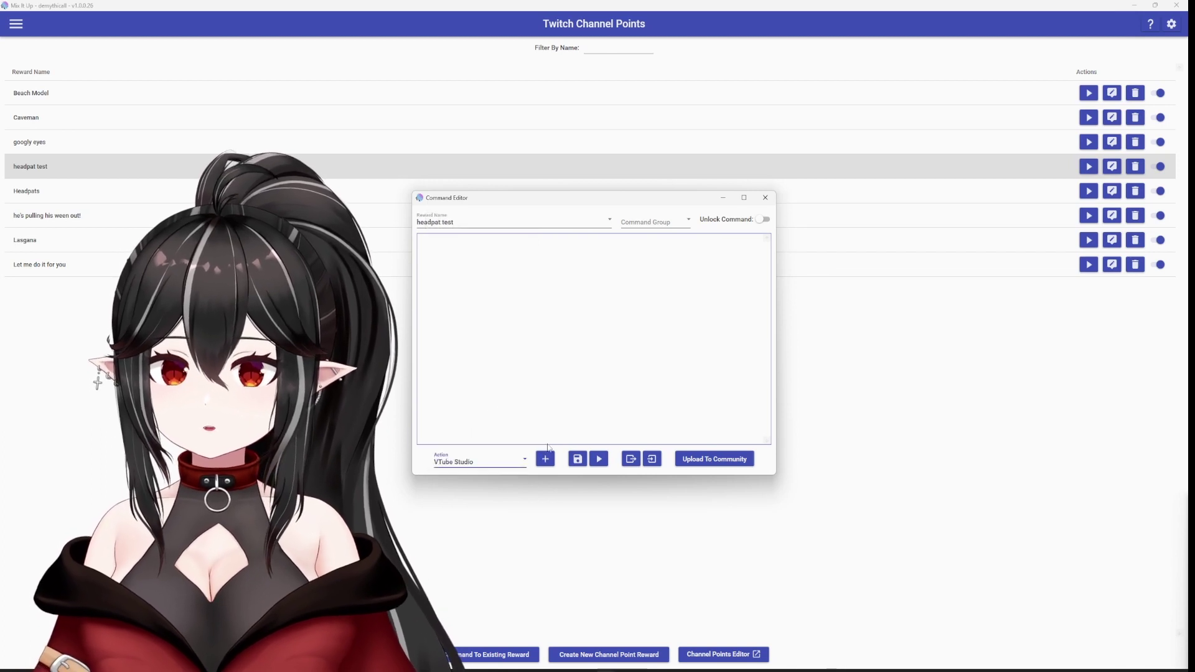
left_click(545, 460)
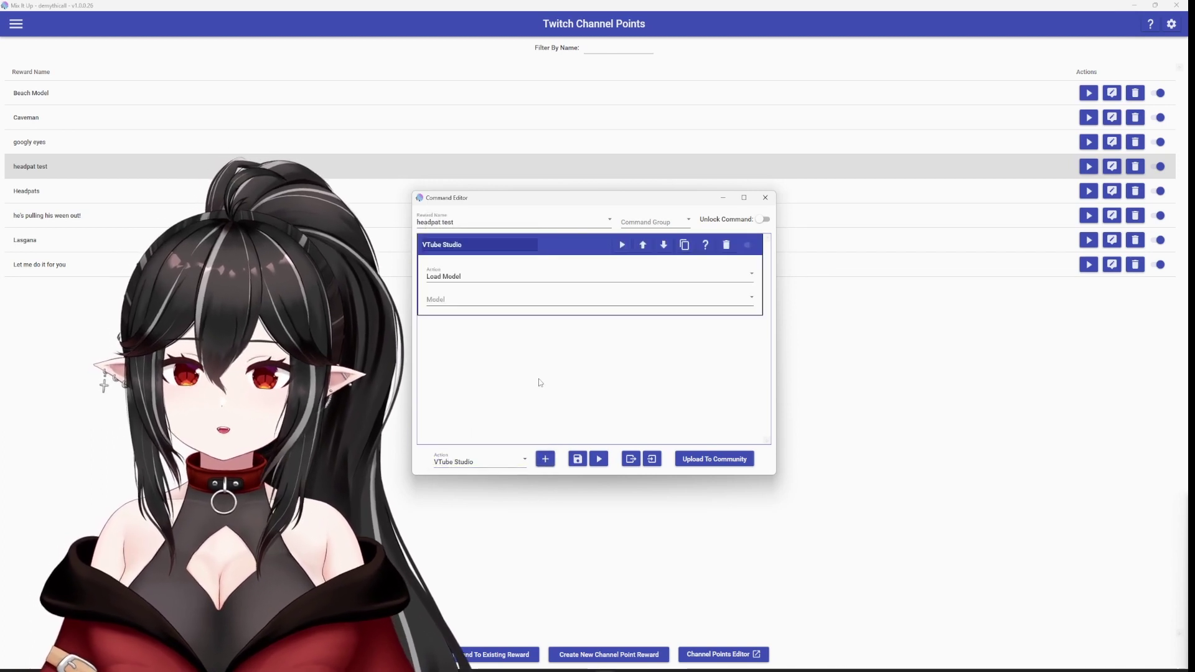
Set the action to Run Hot Key 'Headpat Test' on the streamer's model and save
left_click(476, 278)
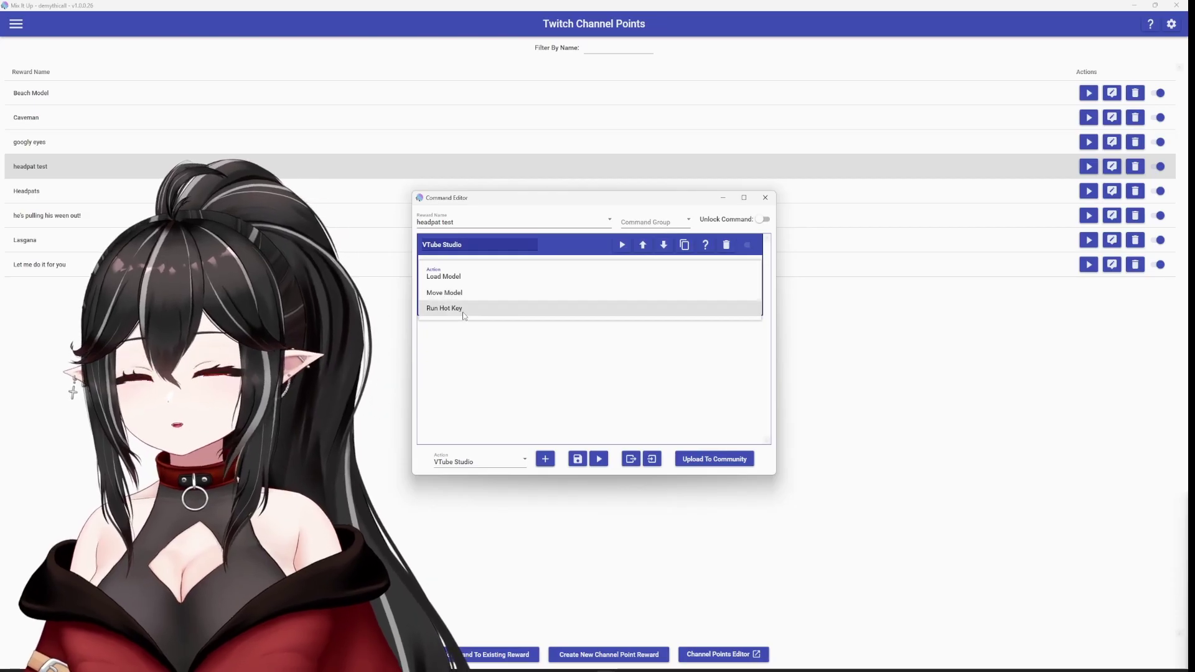
left_click(463, 309)
left_click(460, 302)
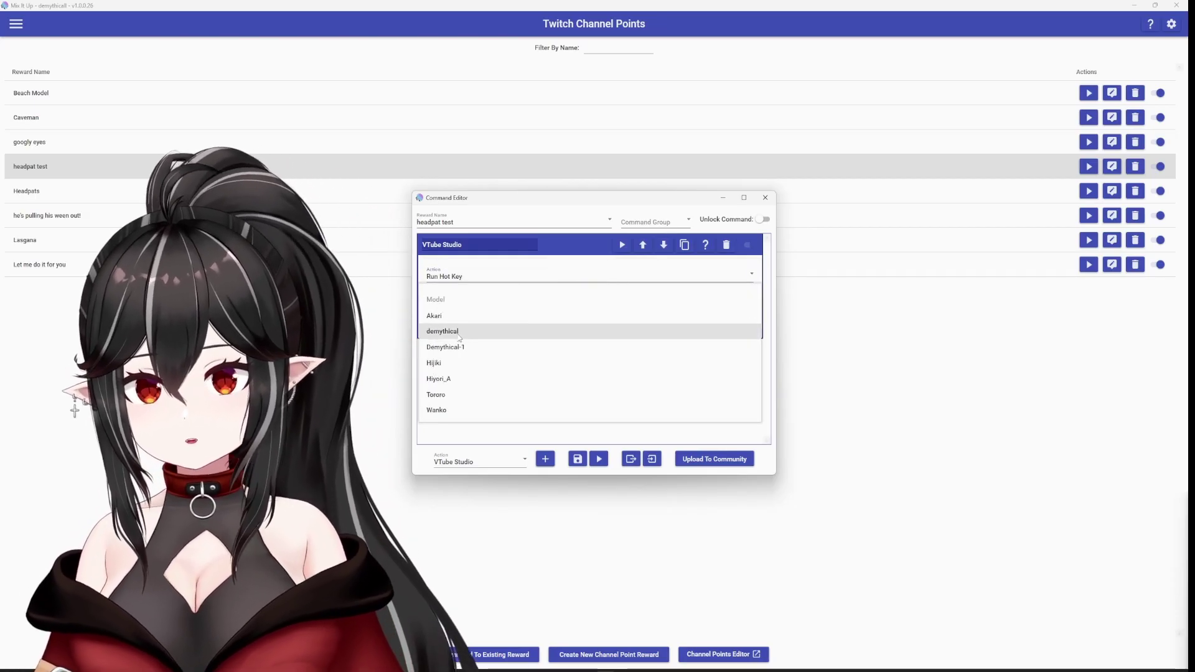
left_click(459, 333)
left_click(460, 327)
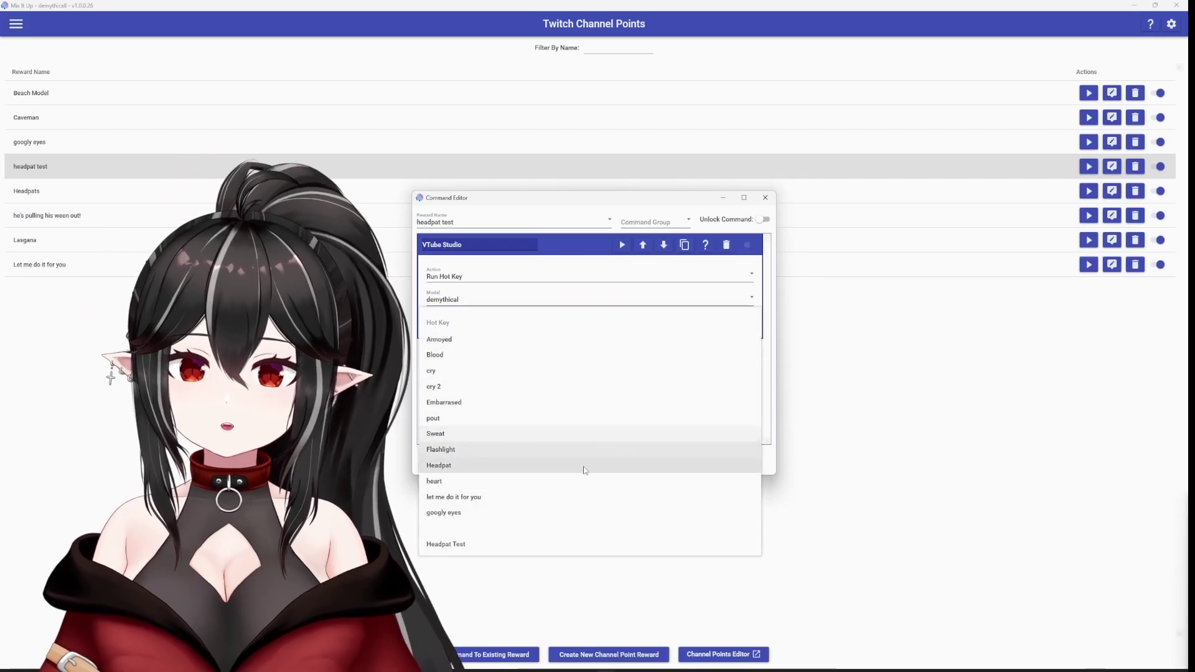
left_click(482, 541)
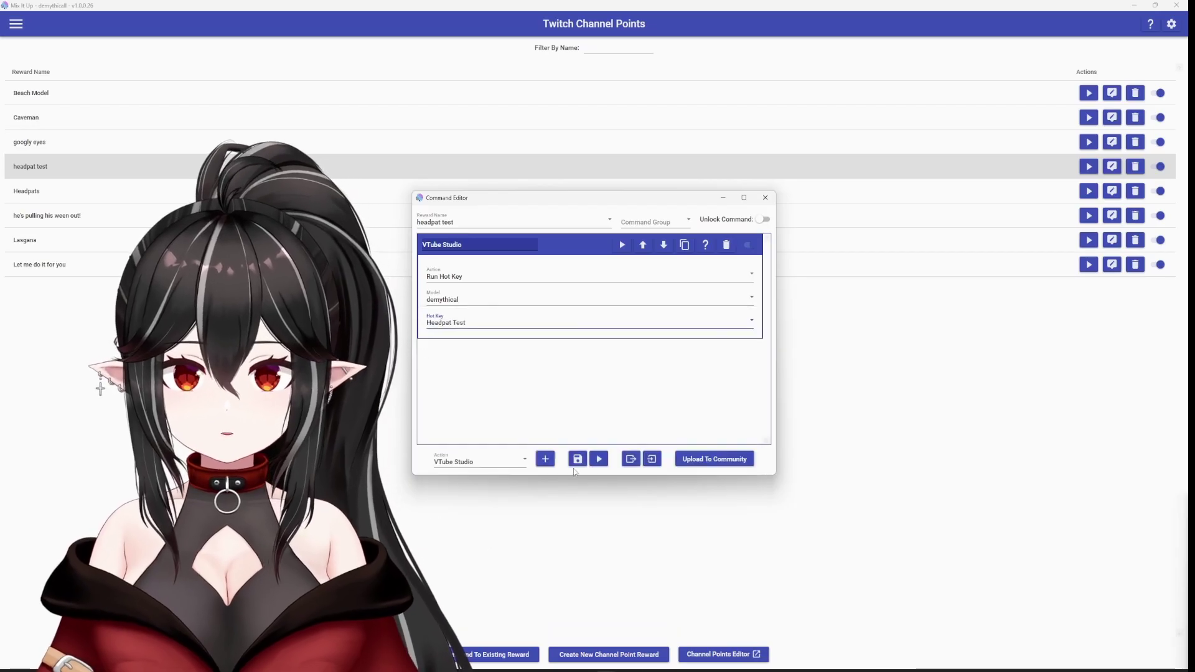
left_click(578, 460)
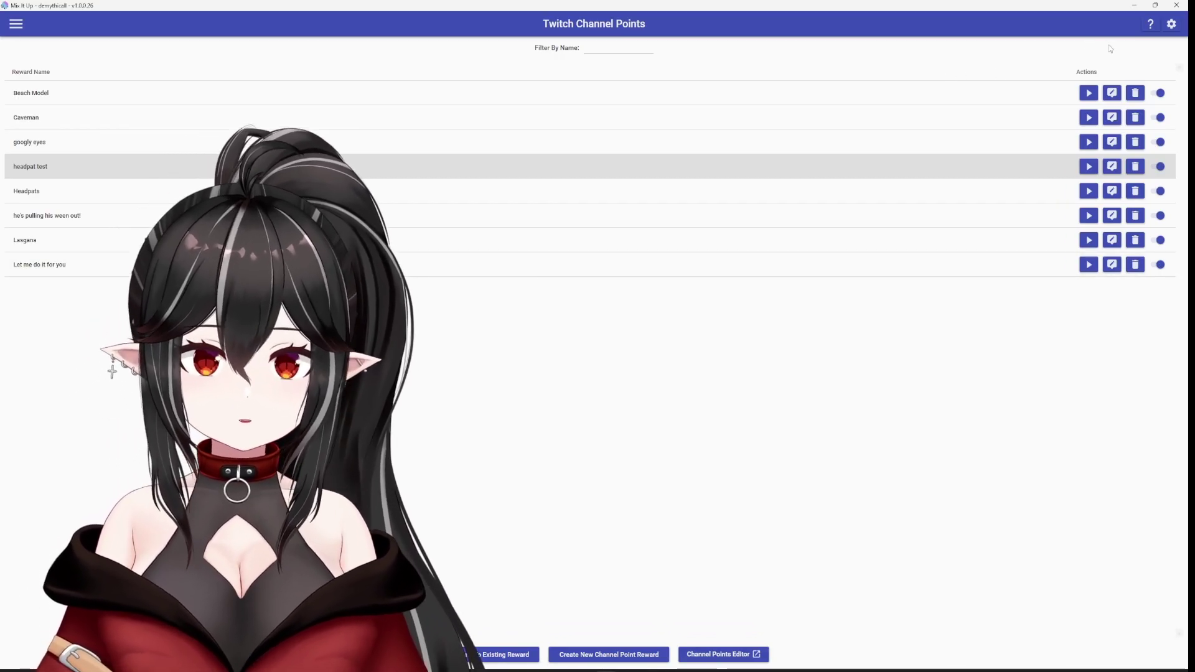
left_click(1170, 25)
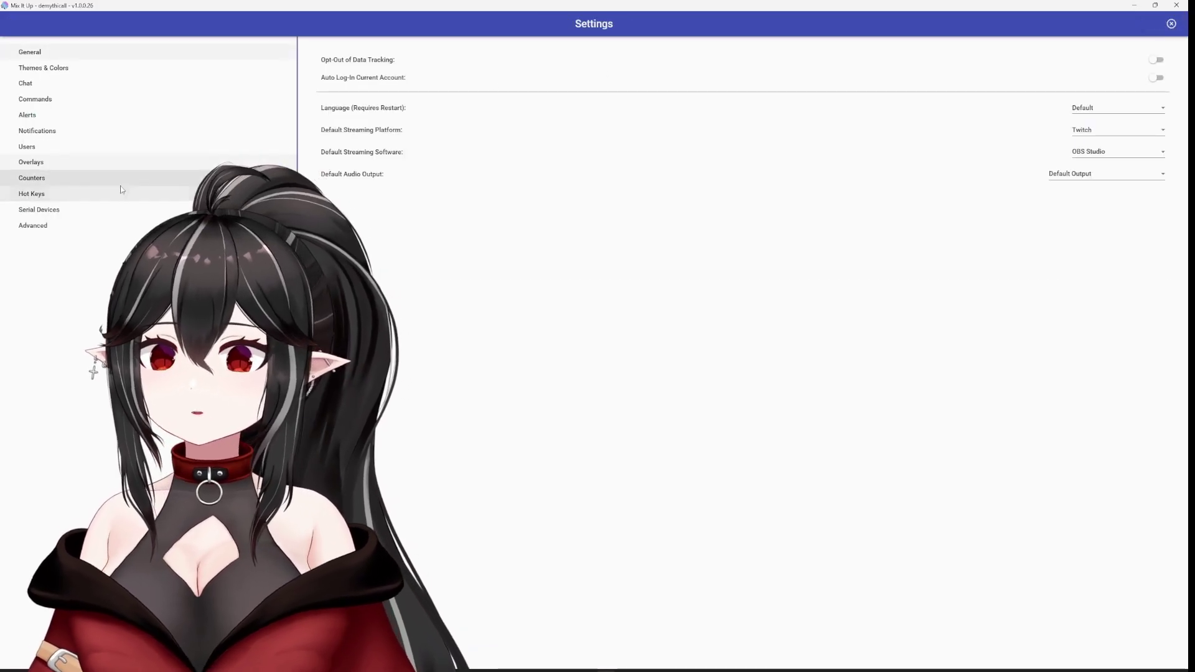
left_click(103, 169)
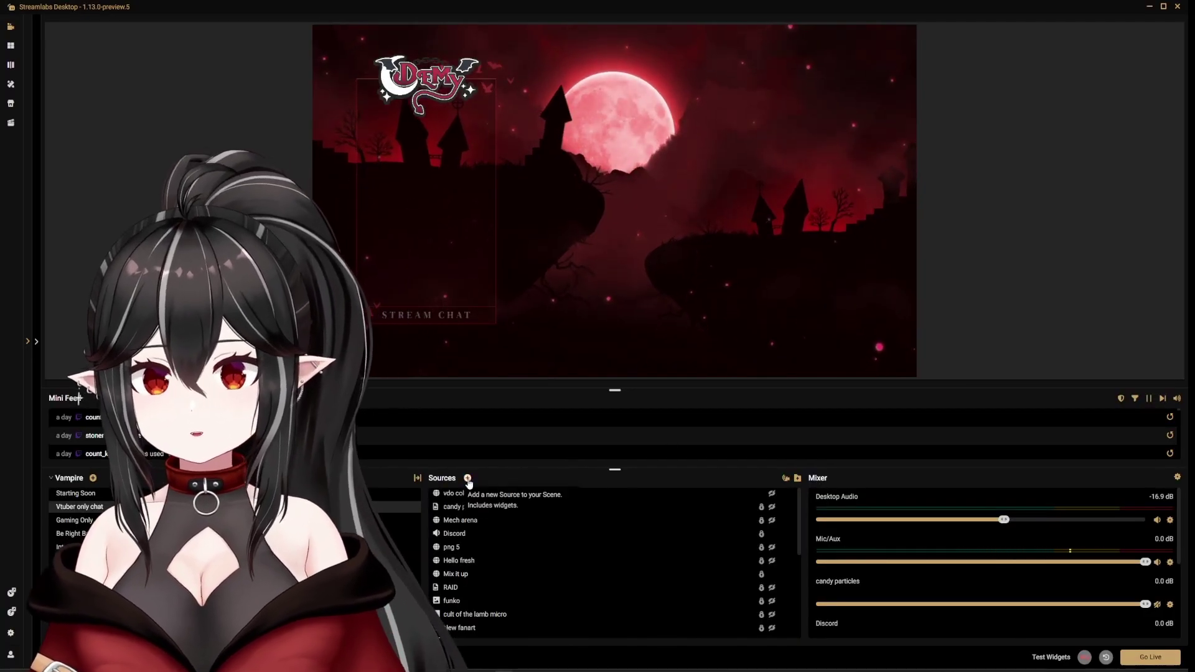
Create a new Browser Source named 'Mix it up test' in the current scene
left_click(468, 478)
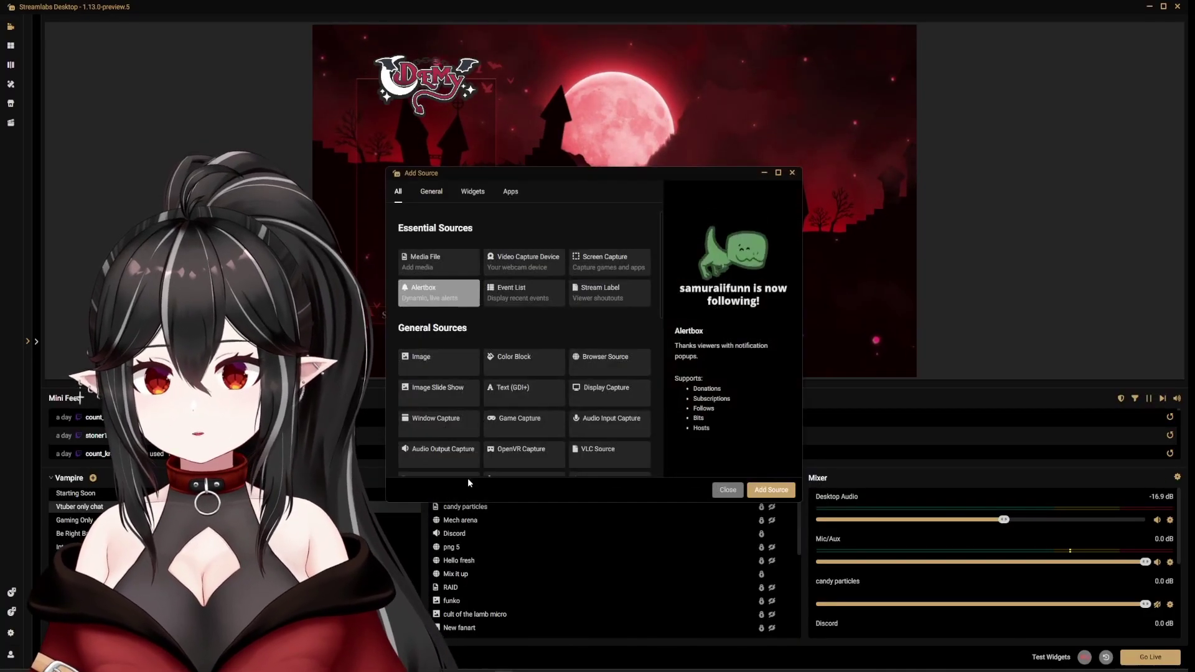
left_click(625, 371)
left_click(768, 491)
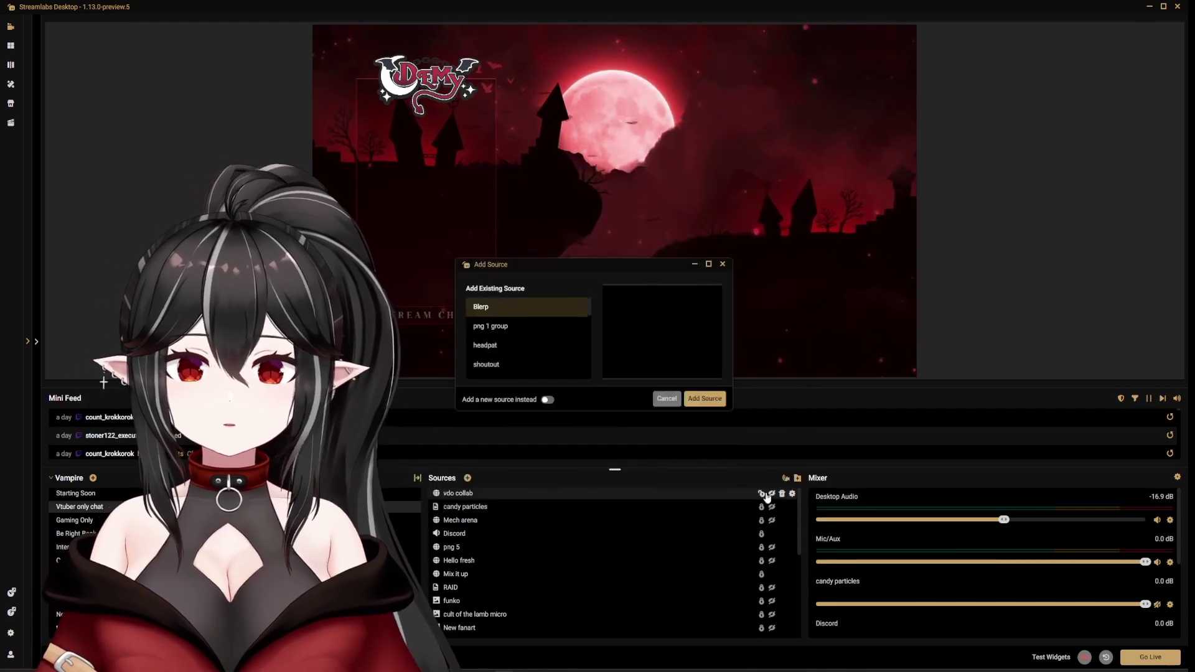
left_click(547, 400)
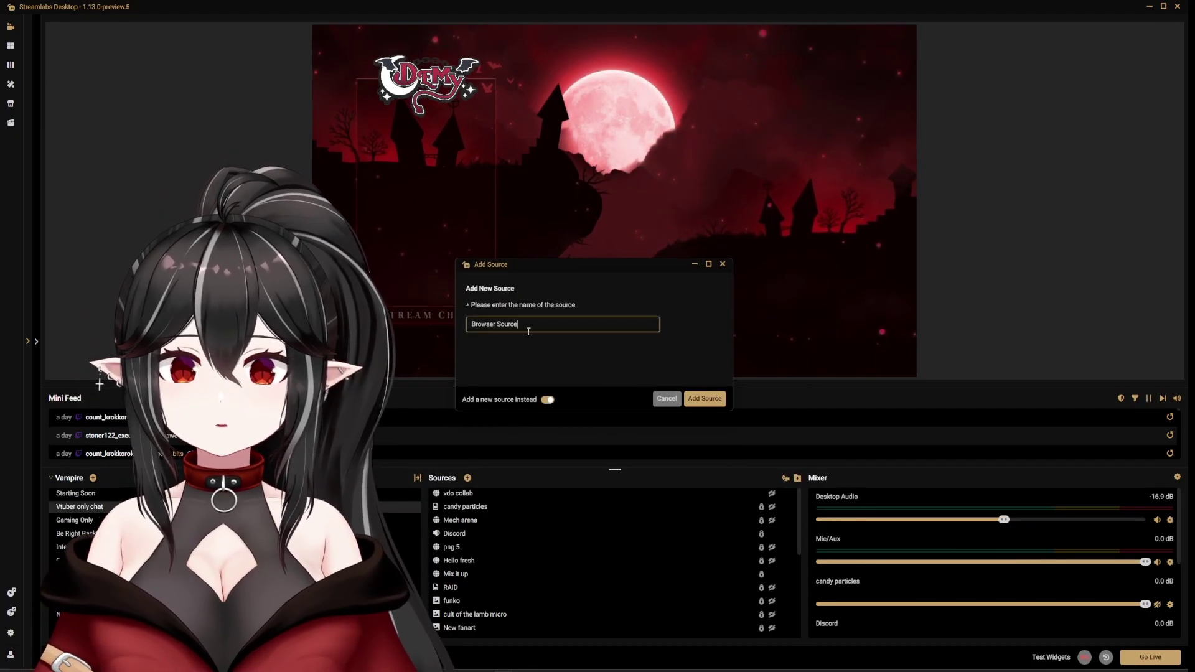
type("Mix i")
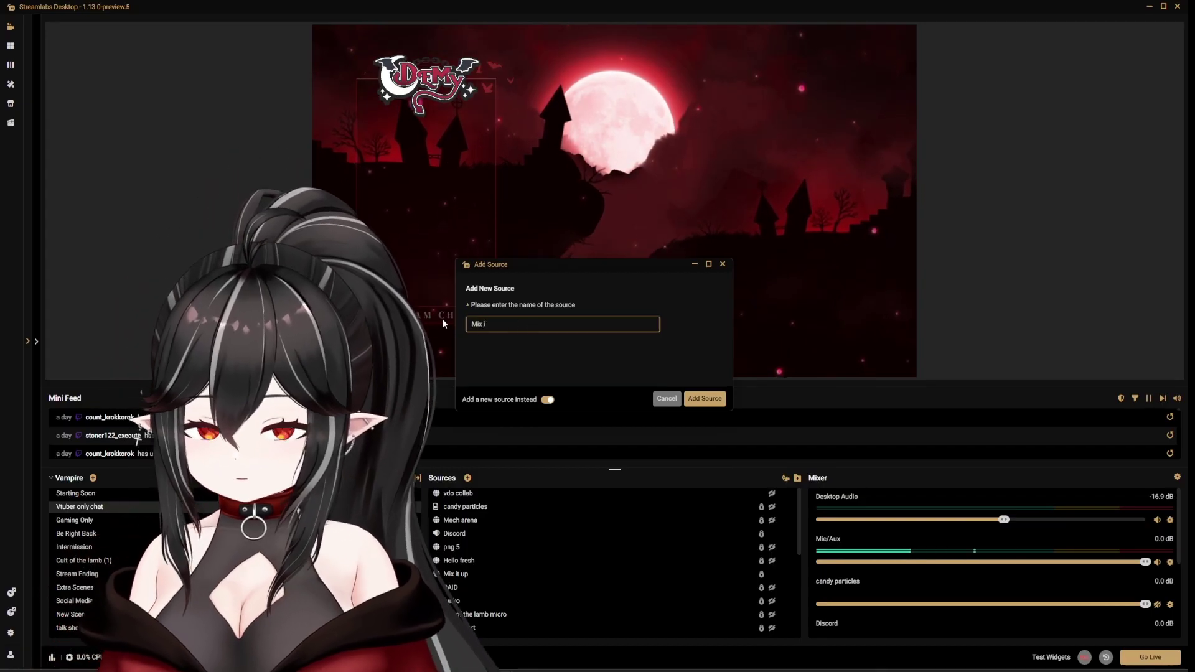
type("t up test")
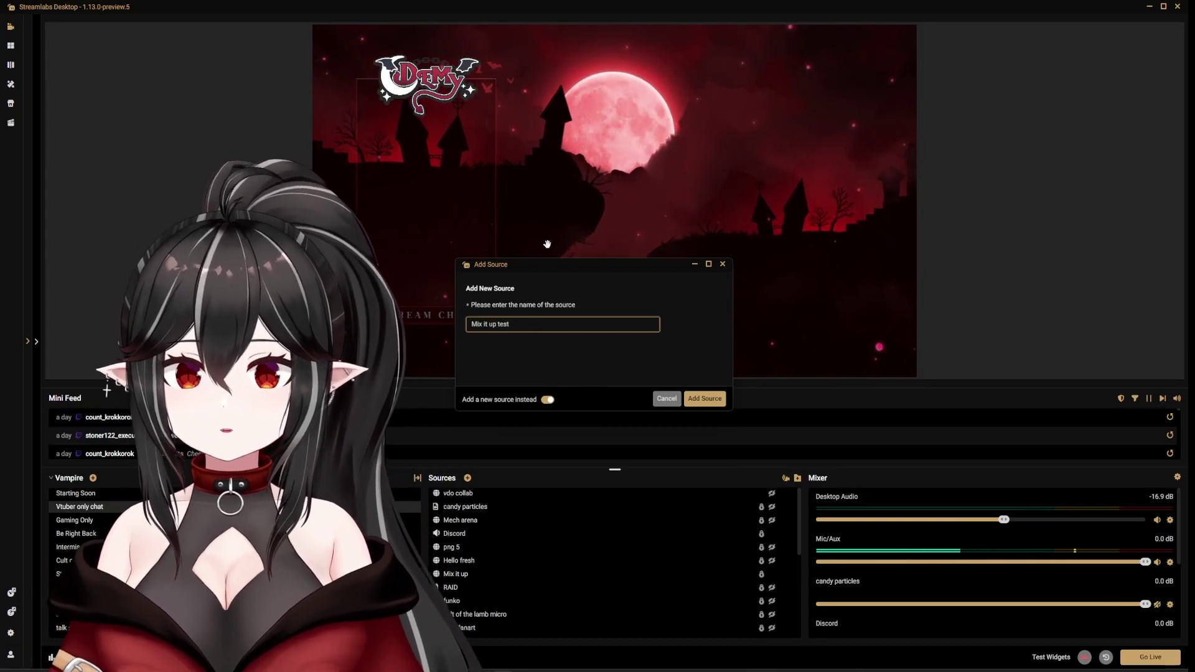
left_click(703, 399)
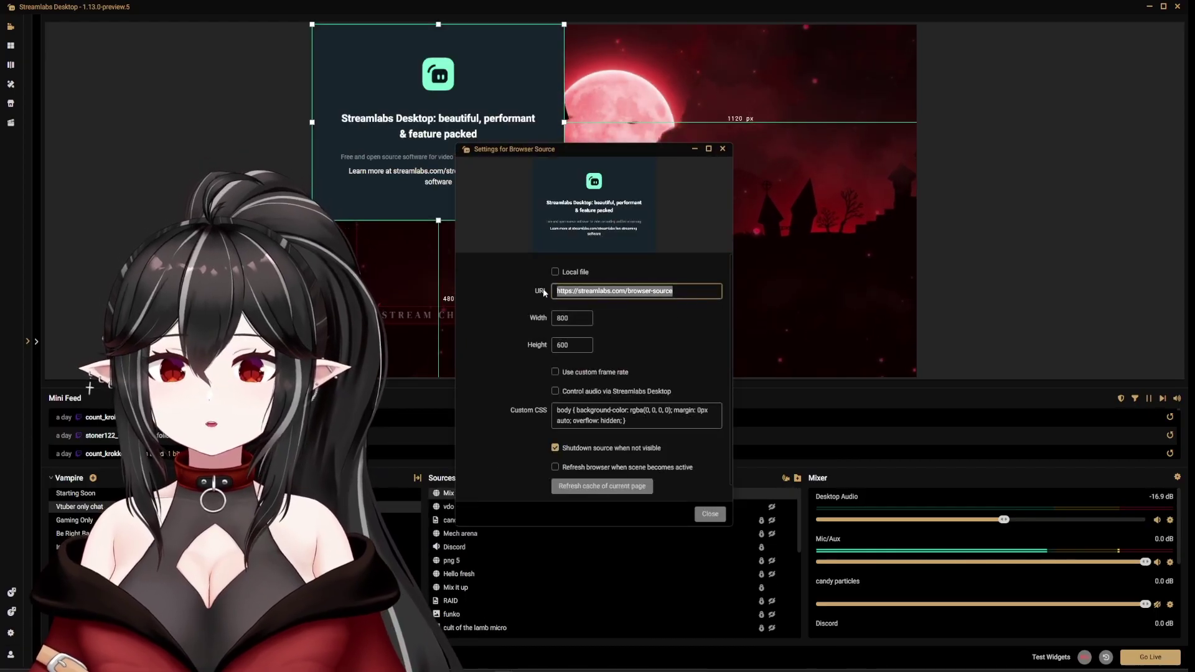
type("http://localhost:8111/overlay/")
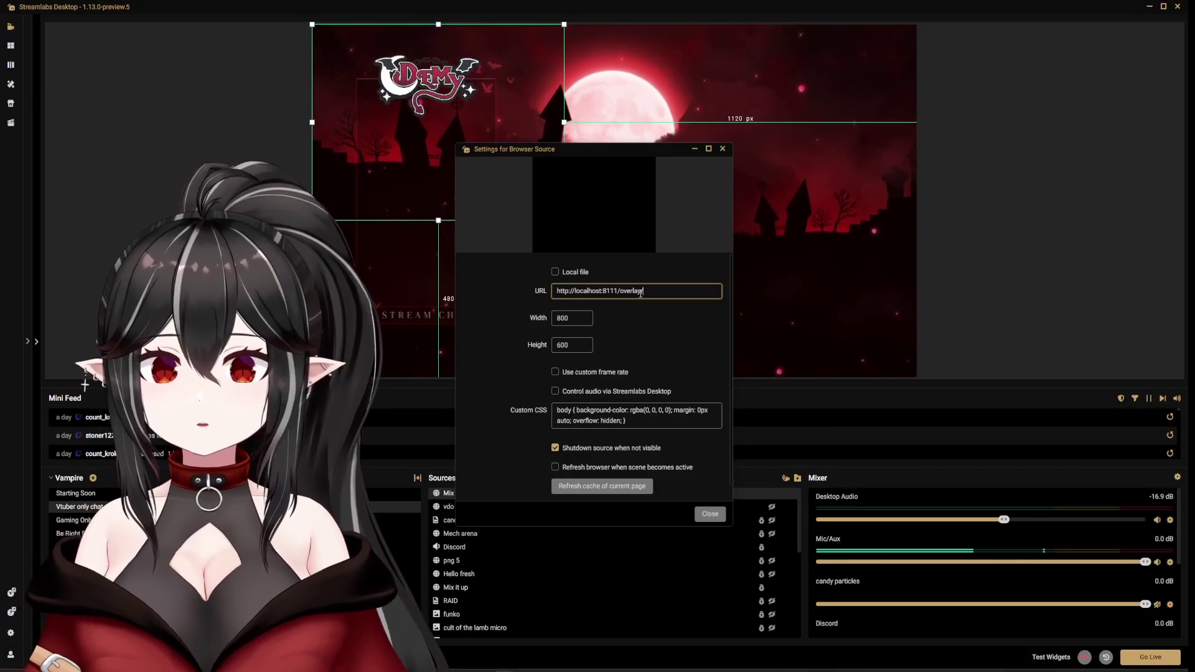
left_click(710, 514)
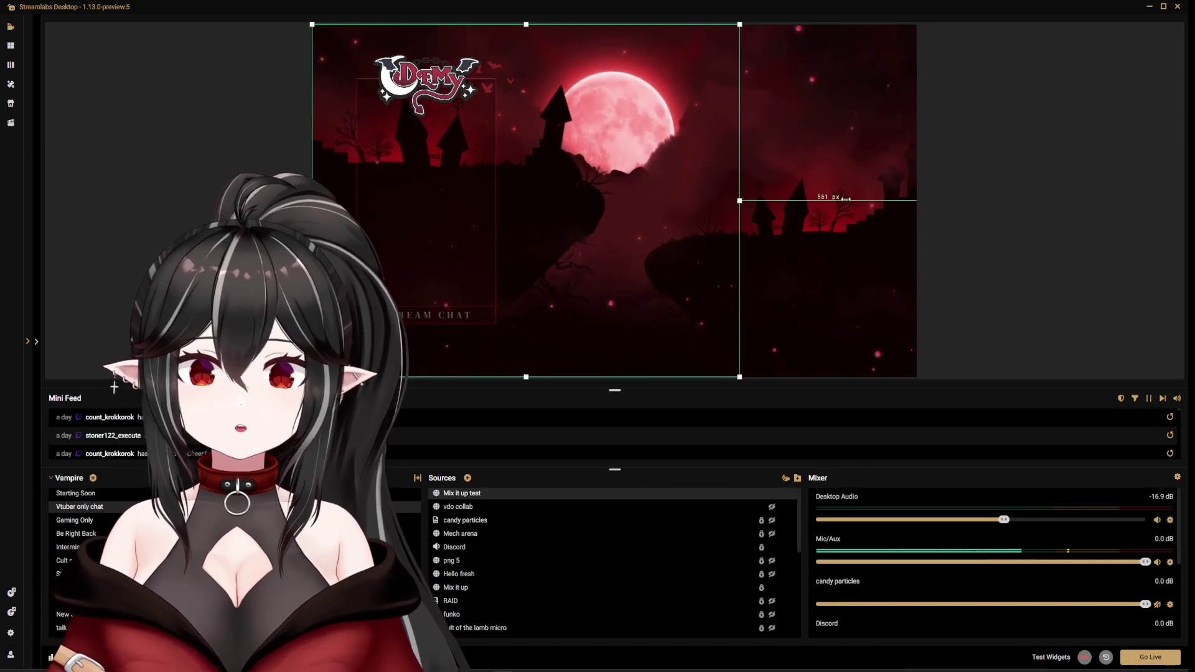
left_click_drag(875, 201, 915, 199)
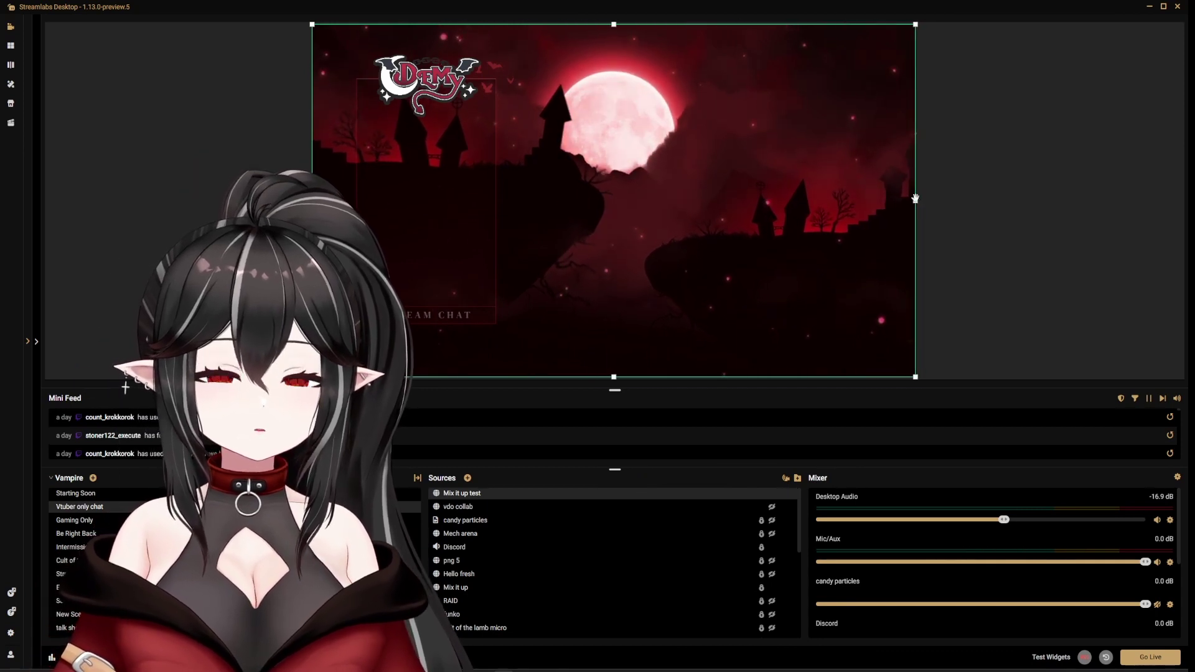
Go to the Twitch Creator Dashboard's Channel Points custom rewards list
left_click(961, 181)
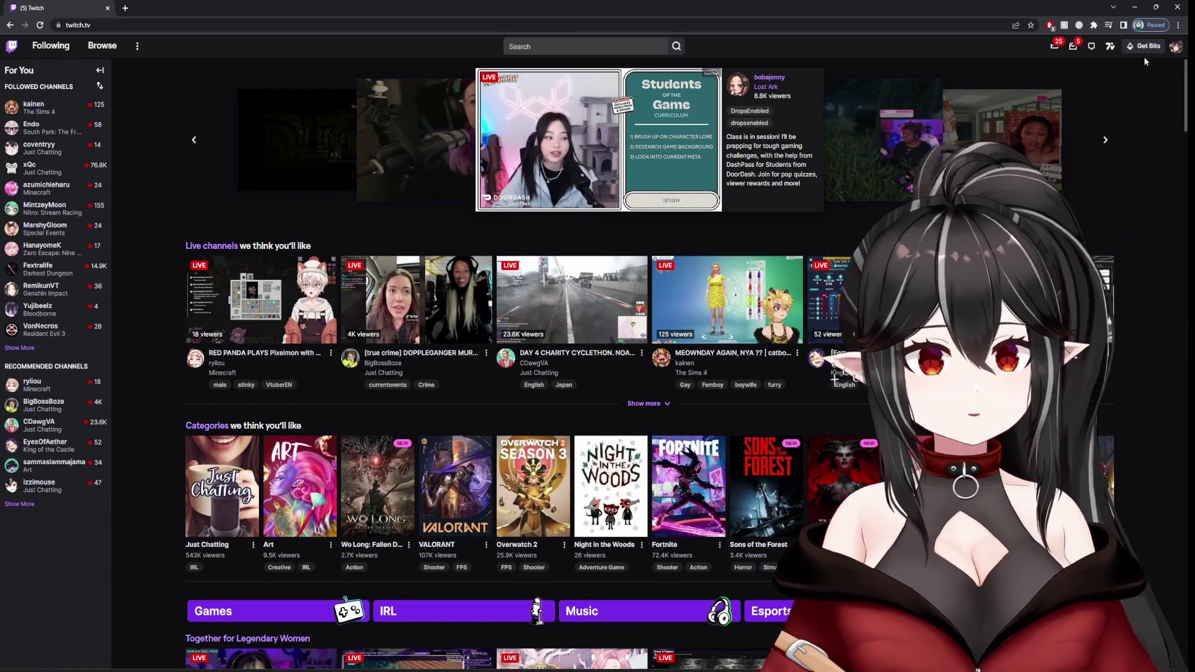
left_click(1178, 53)
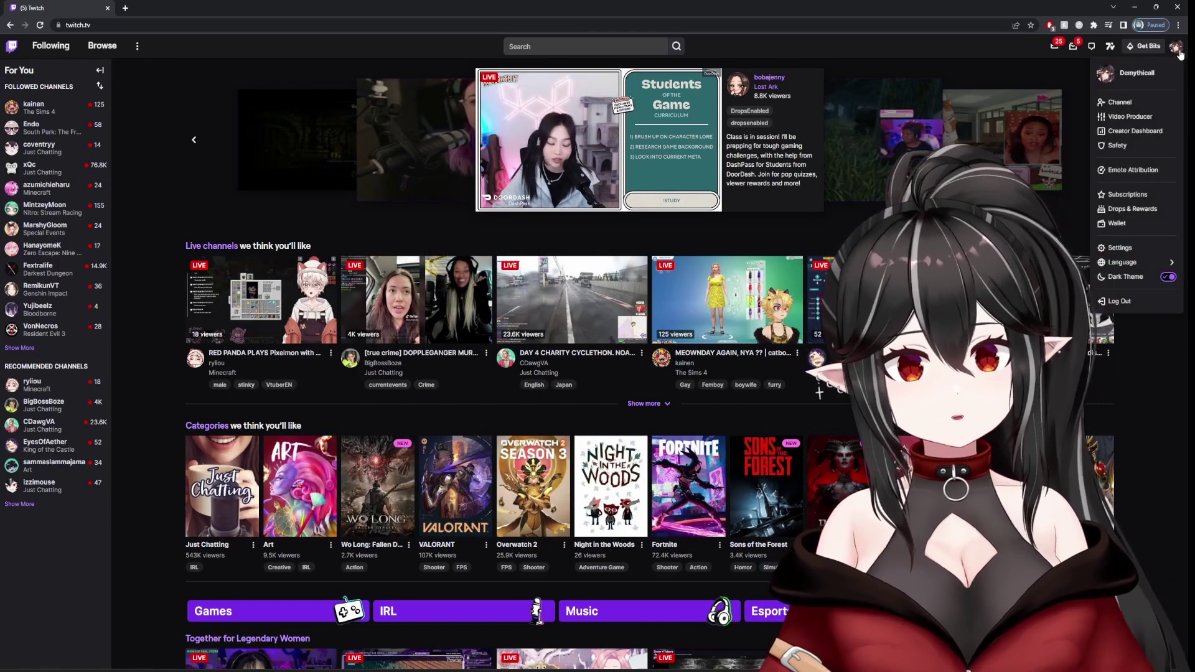
left_click(1148, 111)
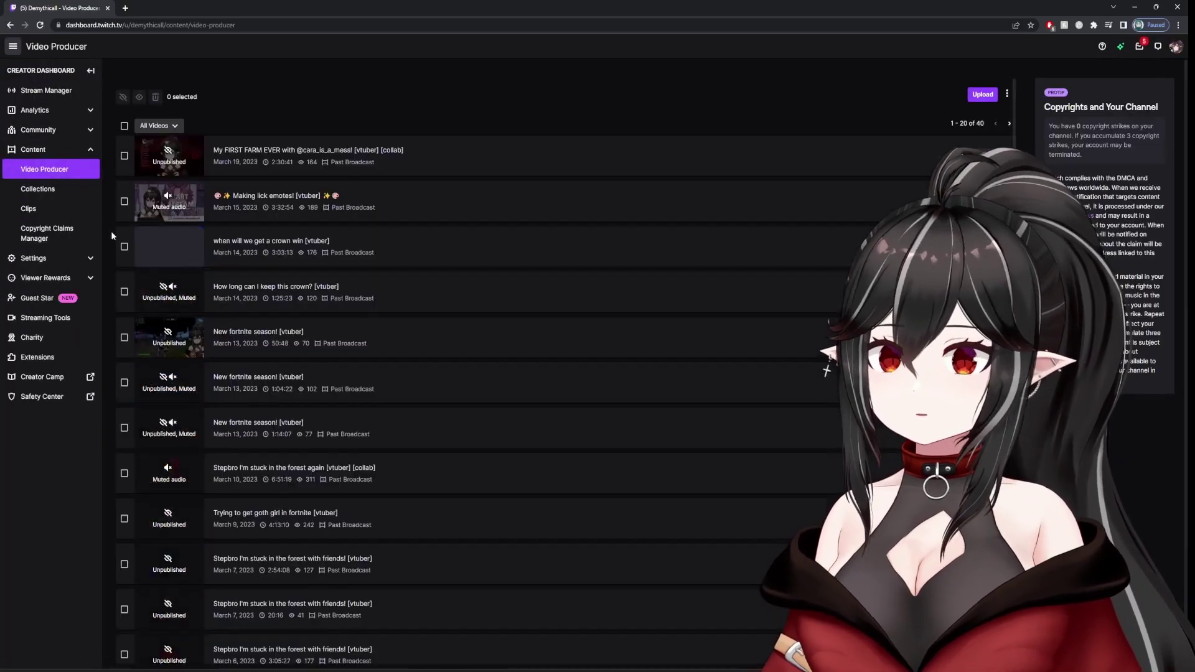
left_click(50, 278)
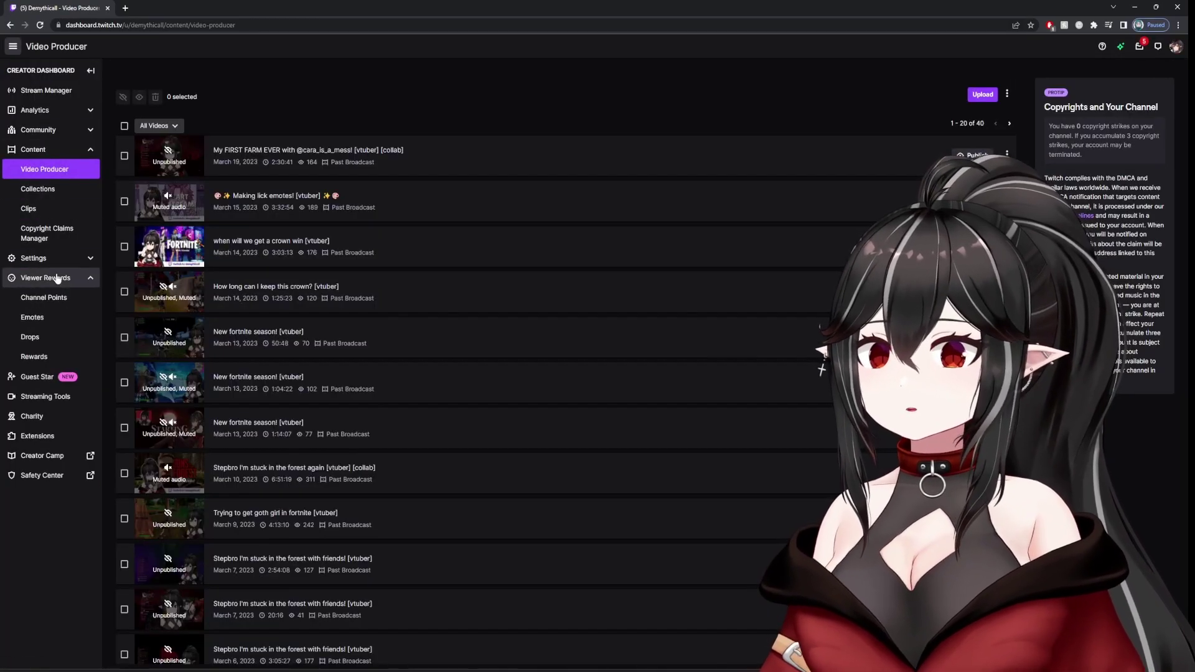
left_click(61, 302)
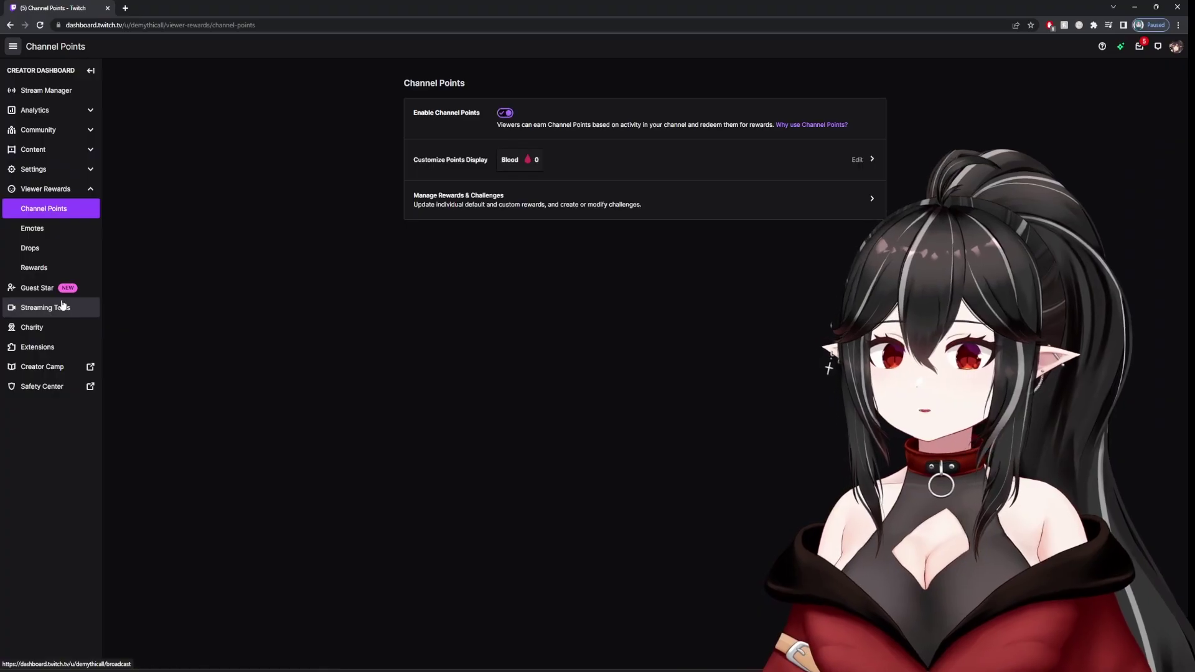
left_click(439, 210)
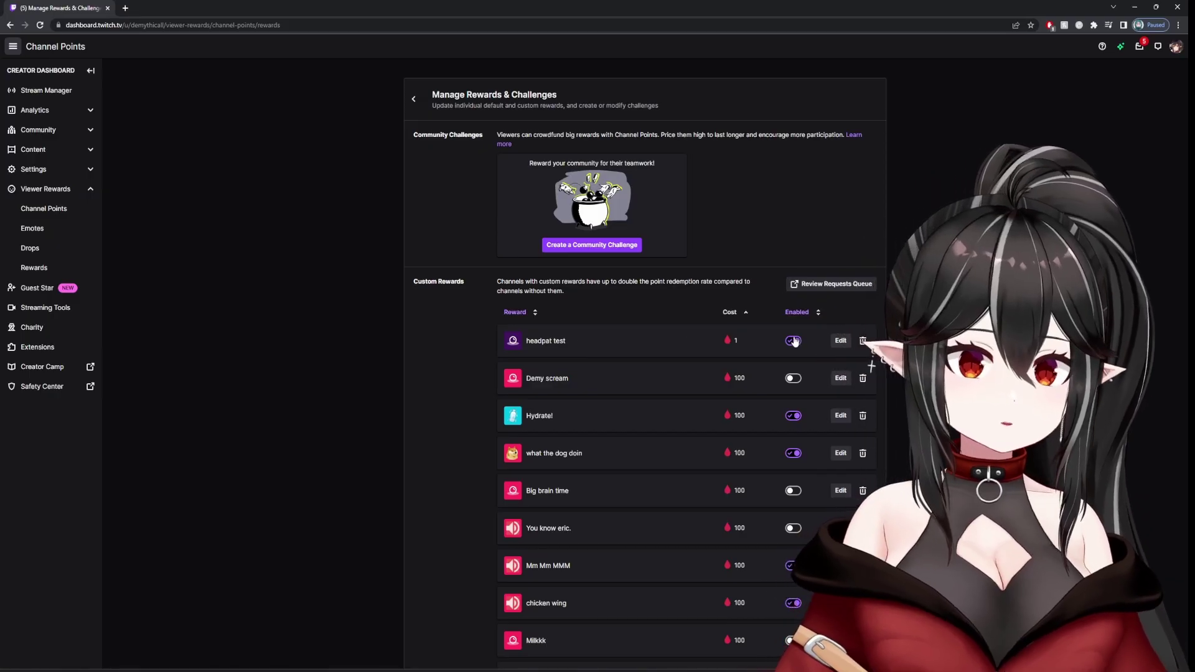
Change the headpat test reward's cost from 1 to 50 and save it
left_click(840, 340)
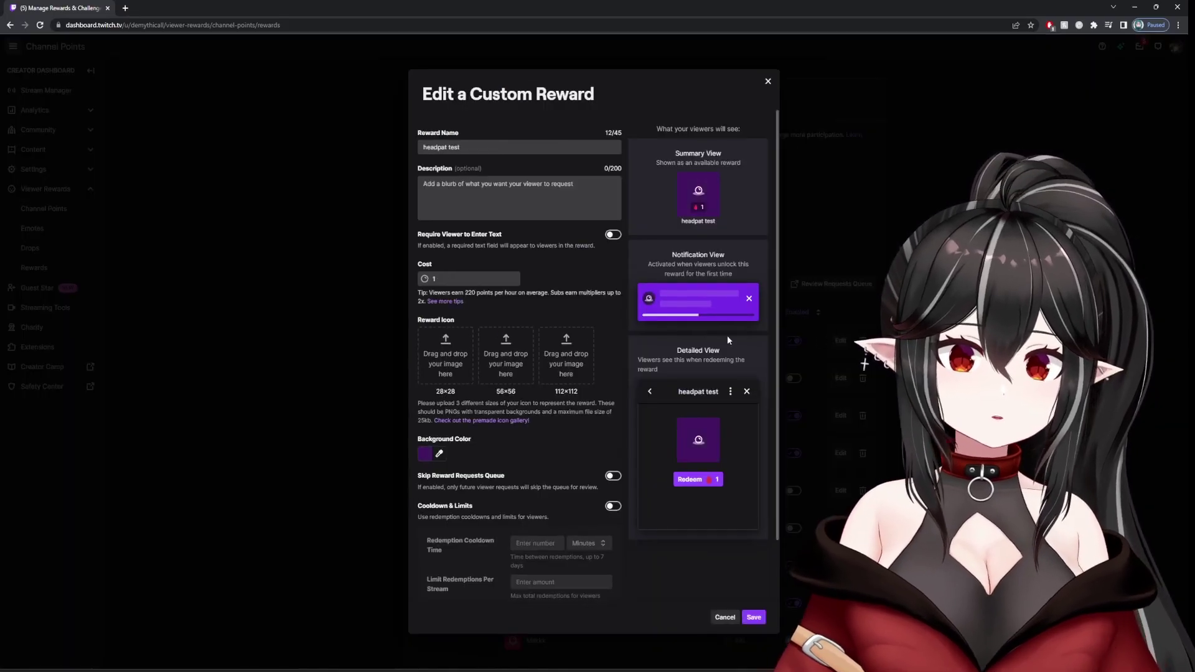
double_click(459, 280)
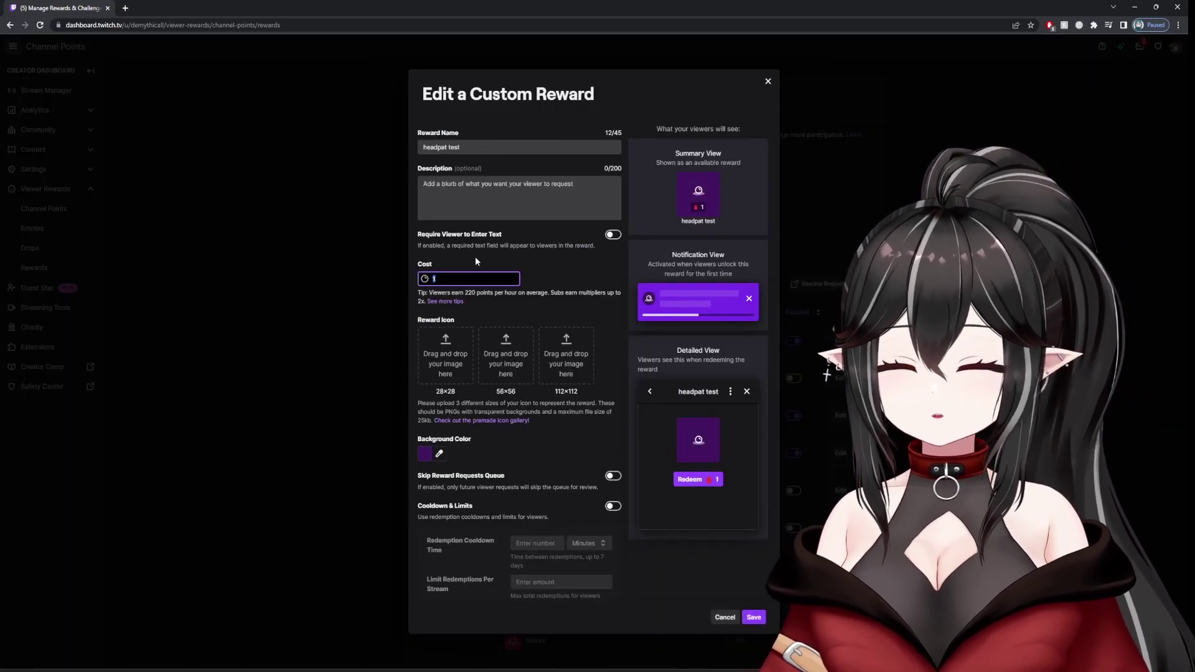
type("50")
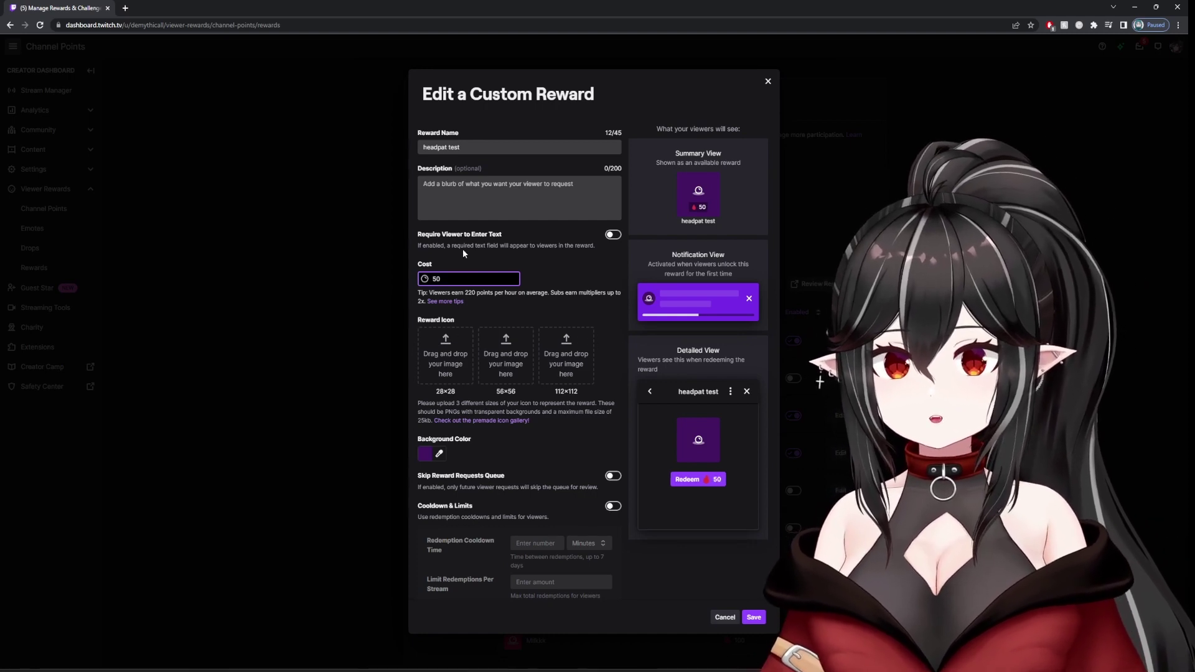
left_click(753, 617)
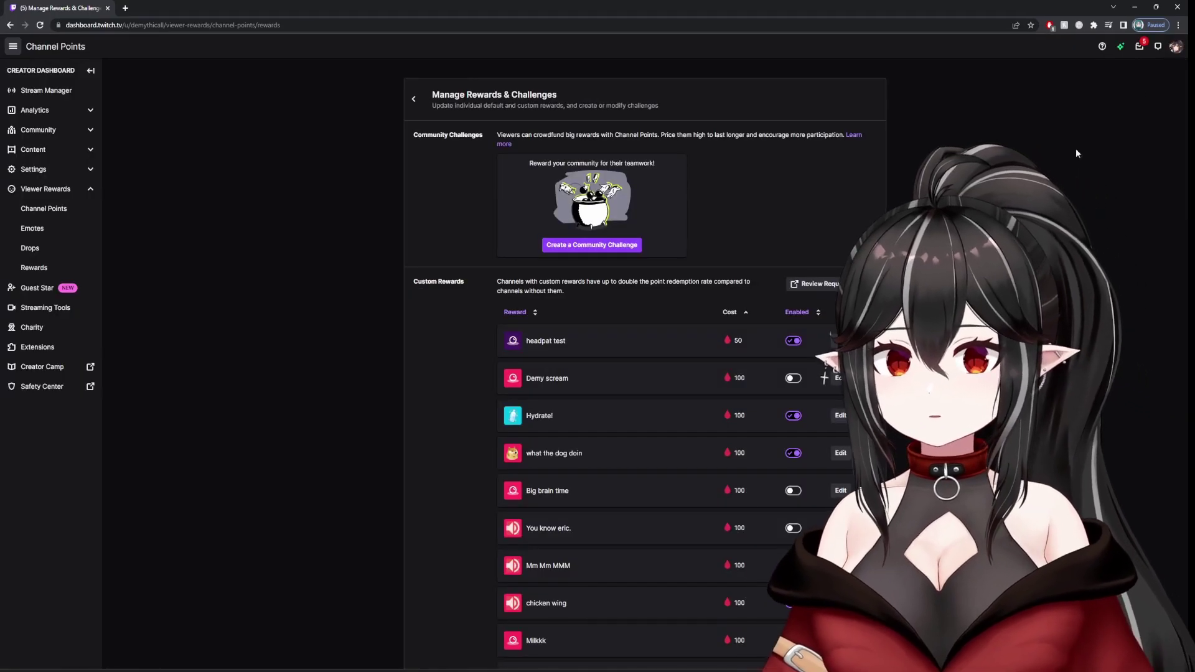
left_click(1177, 47)
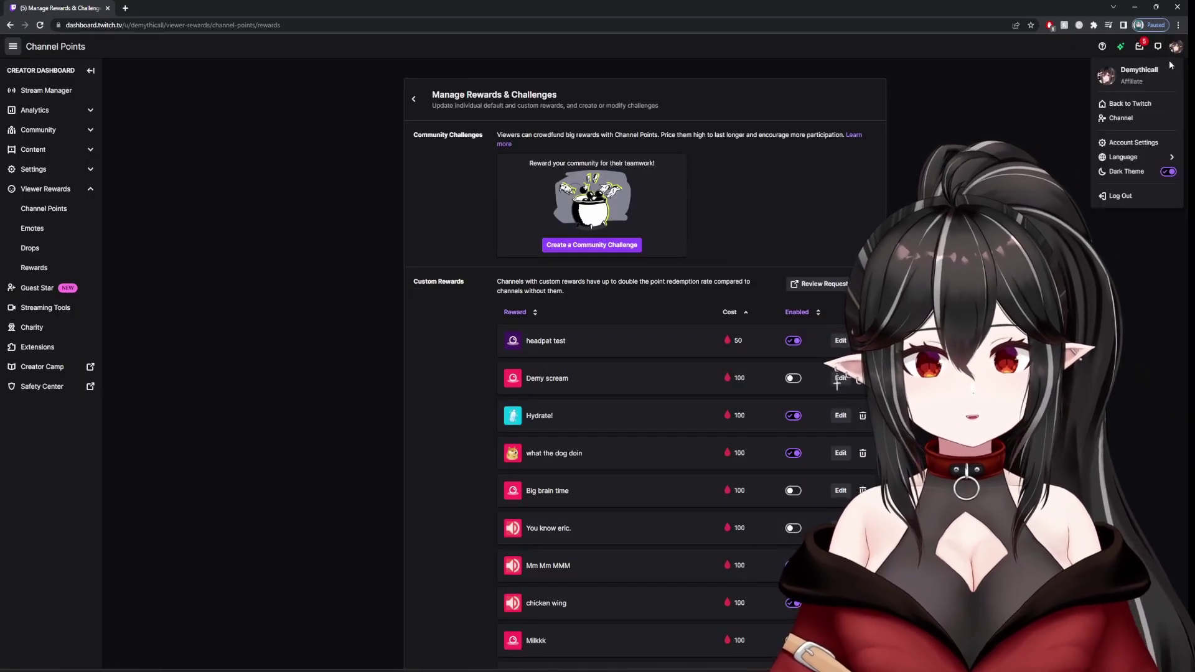